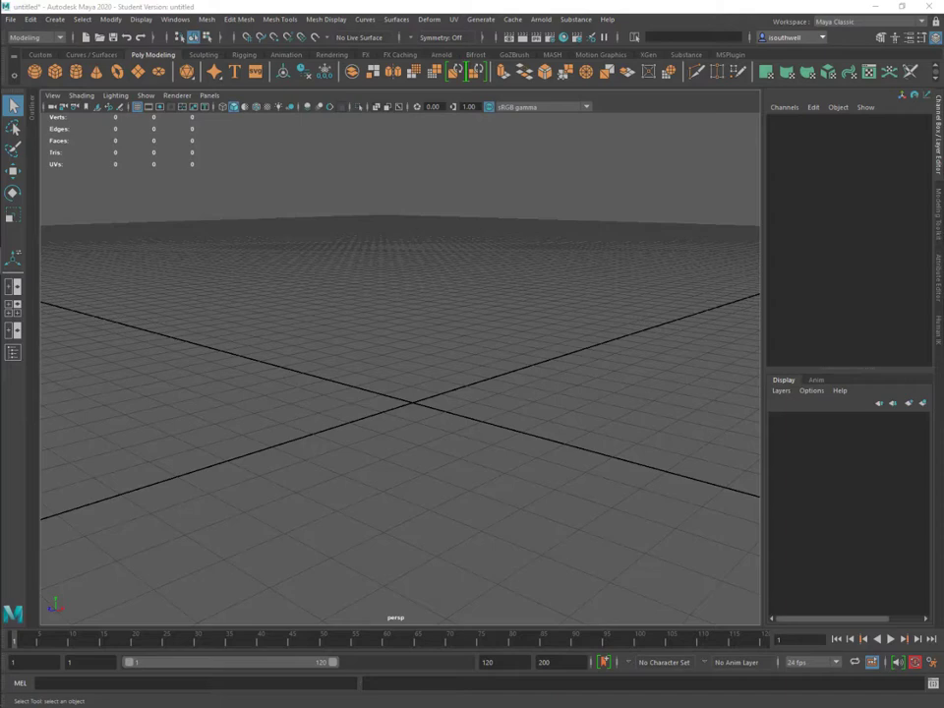
- Switch to the MASH workspace and open the MASH Editor
left_click(862, 23)
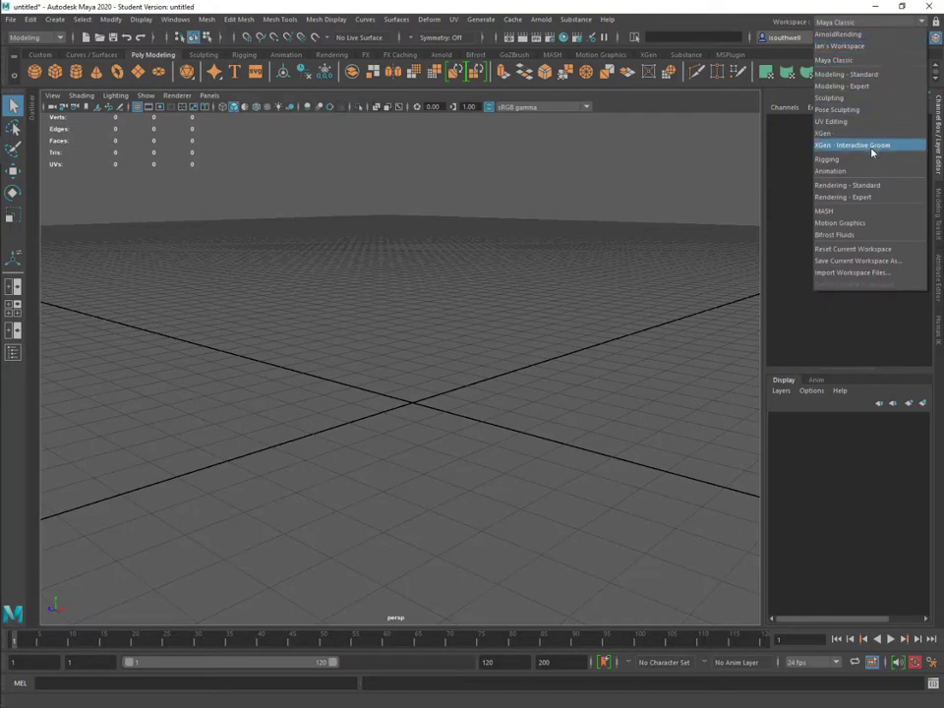
left_click(857, 216)
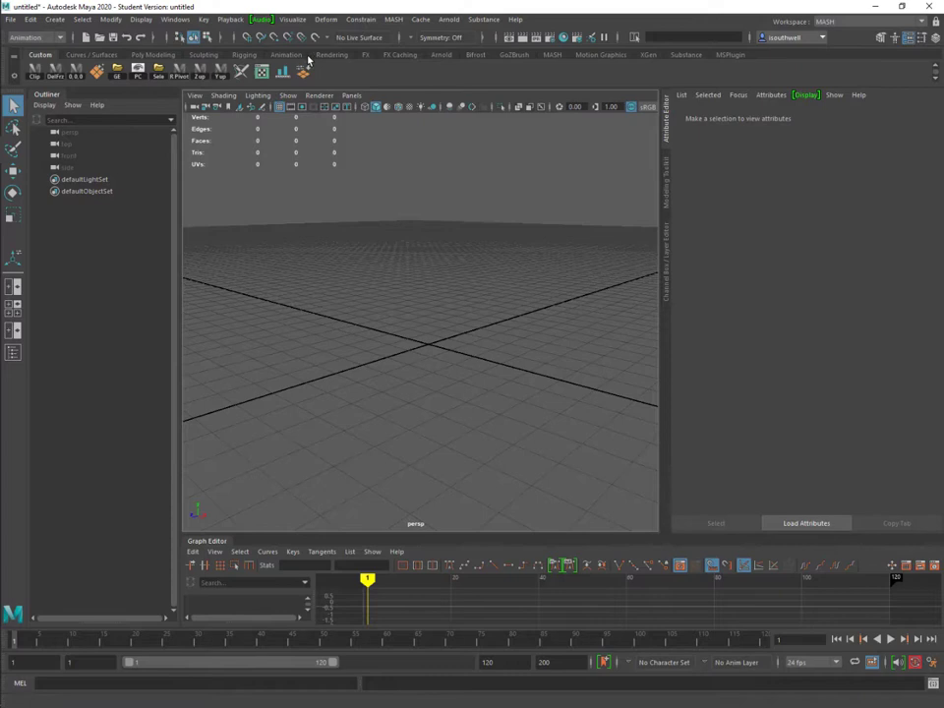
left_click(553, 55)
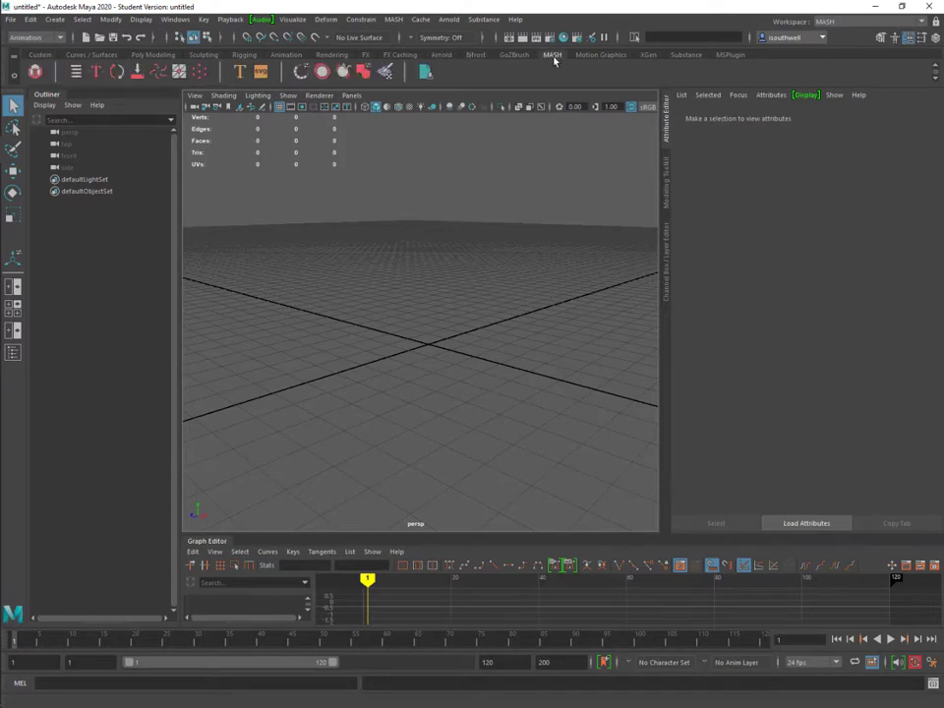
left_click(76, 78)
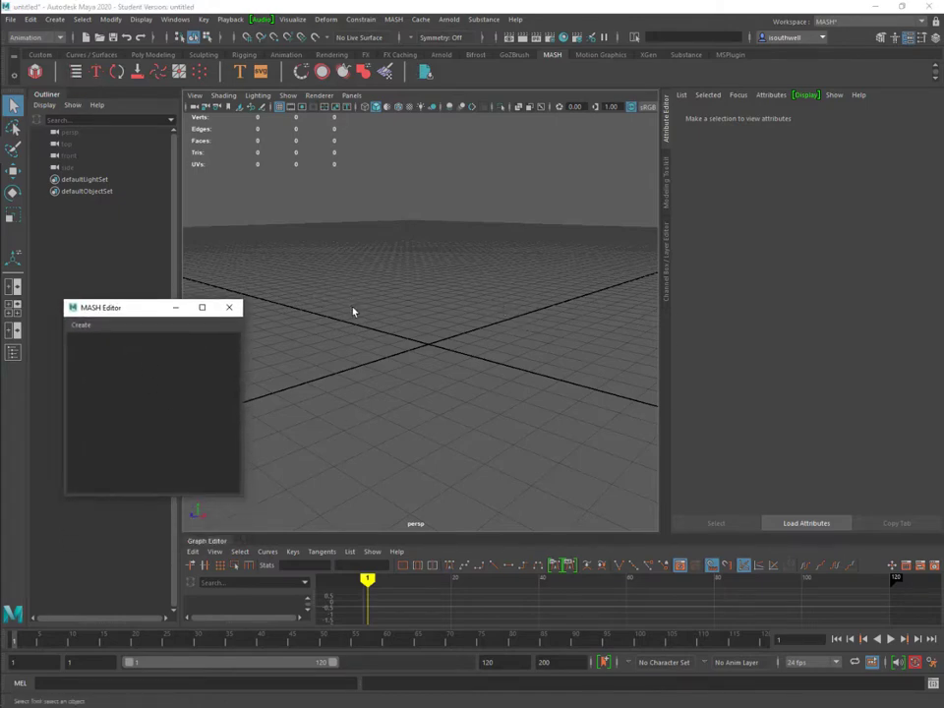
- Draw a polygon torus near the grid centre with a radius of about 12.55 and show its channel attributes
left_click_drag(406, 357, 442, 328, "alt")
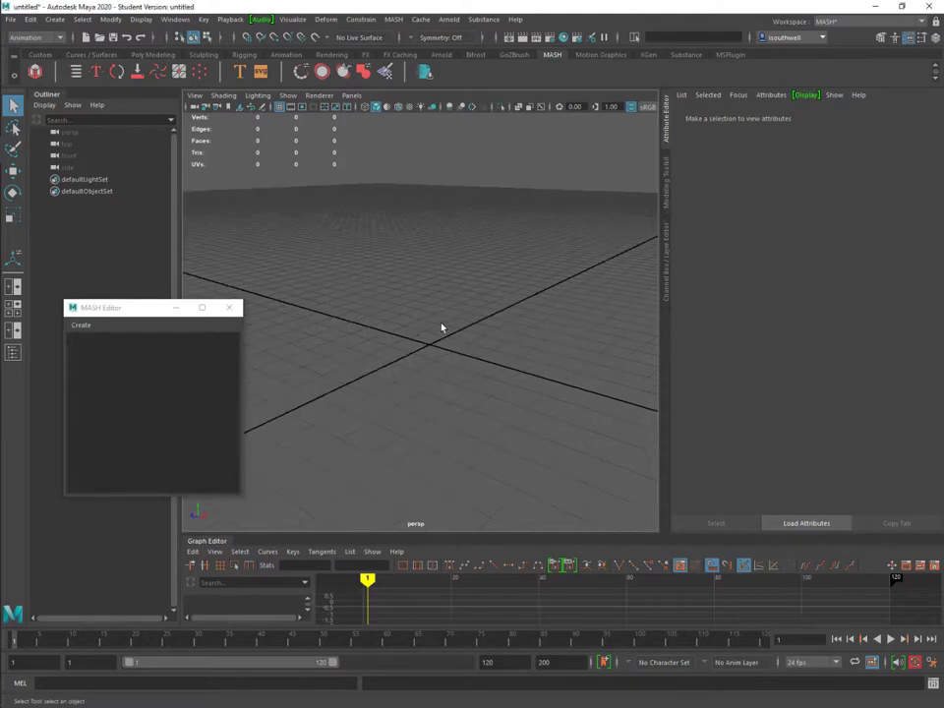
right_click_drag(445, 325, 479, 342, "shift")
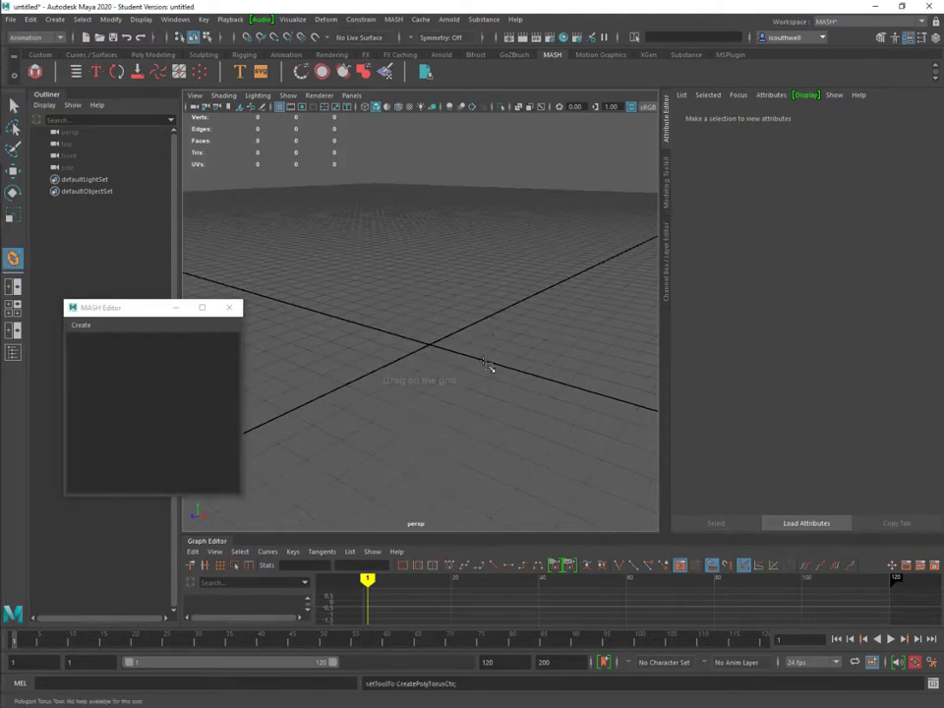
left_click_drag(470, 356, 478, 322)
scroll(323, 303, "down", 8)
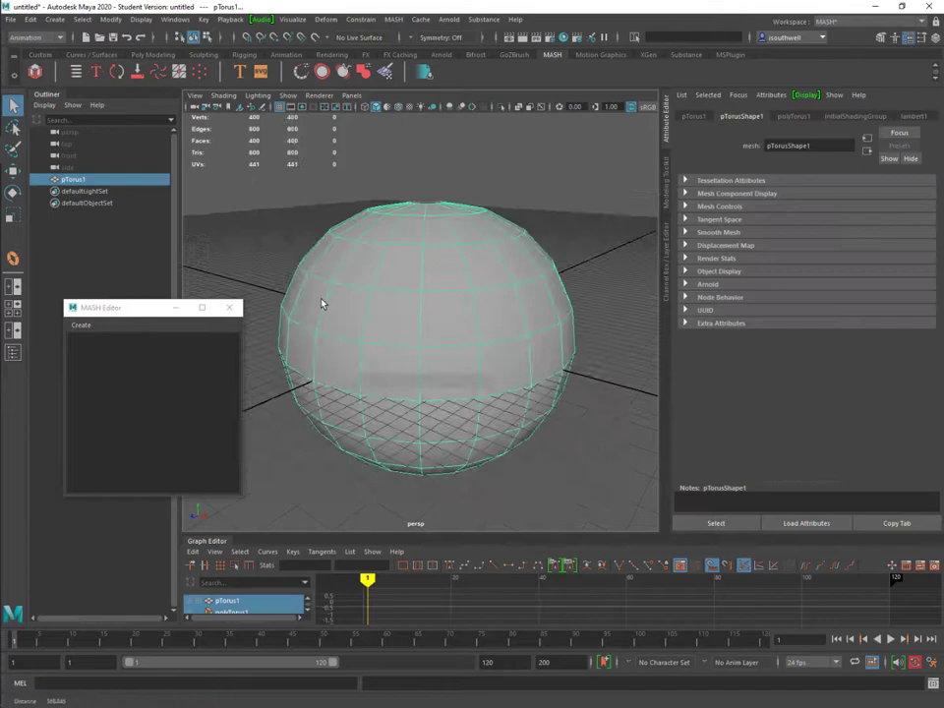
left_click(935, 37)
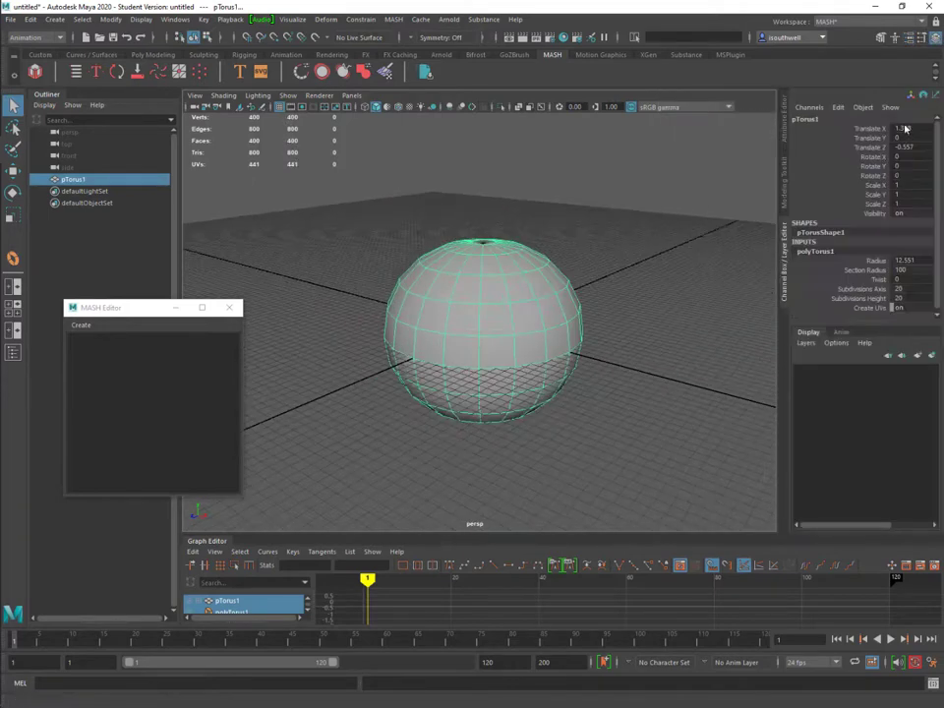
- Set the torus's Subdivisions Axis to 8 and Subdivisions Height to 12
left_click(861, 288)
left_click(862, 298, "shift")
scroll(620, 305, "up", 2)
middle_click_drag(665, 300, 610, 307)
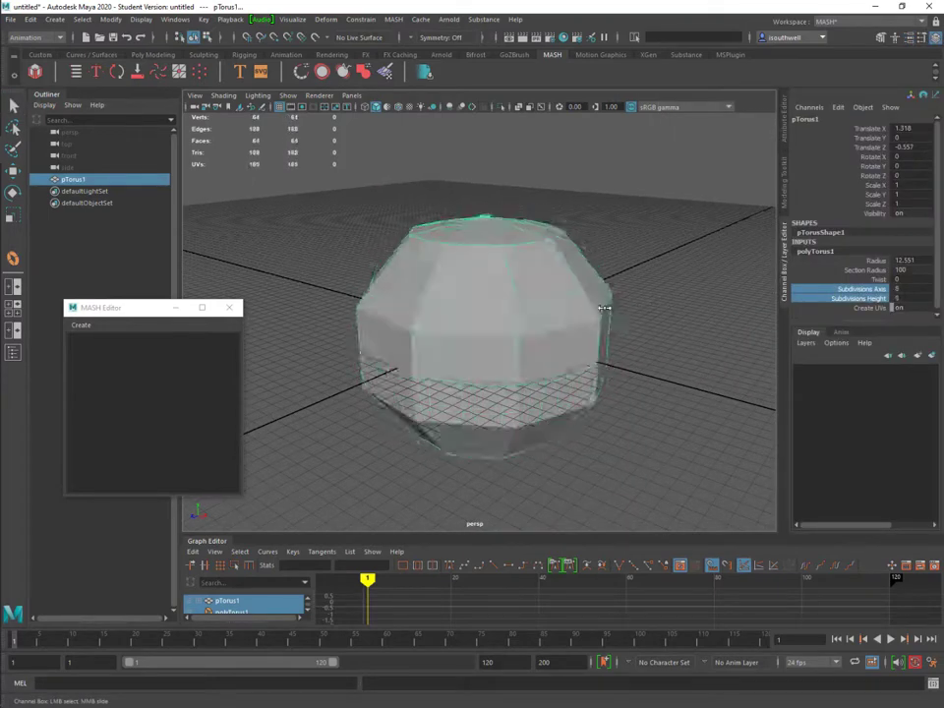
left_click(897, 288)
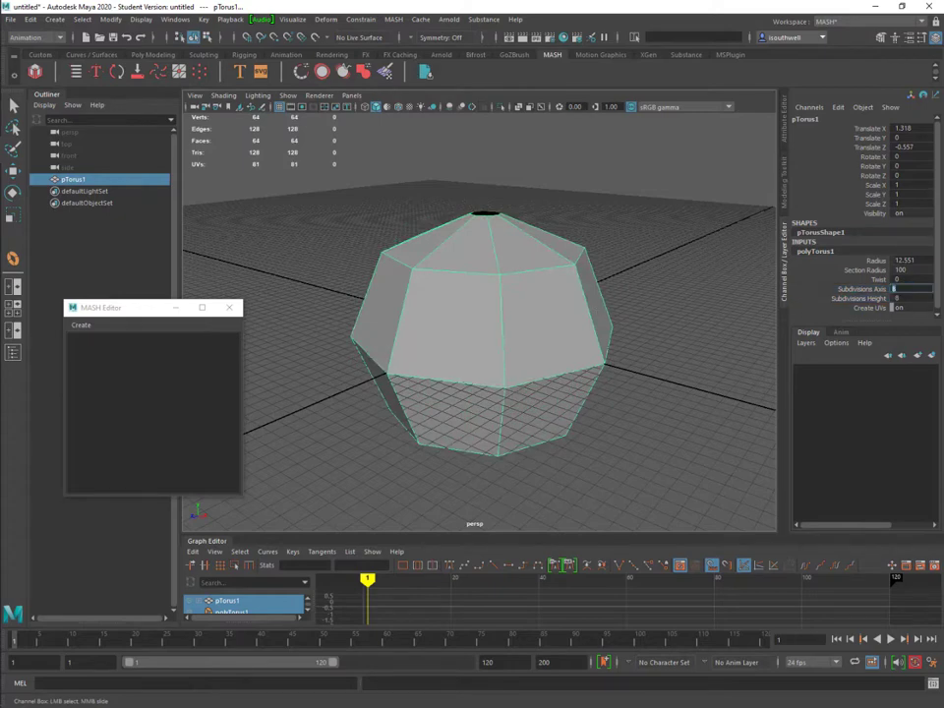
key("Tab")
key("Return")
- Reduce the torus's Section Radius to 3.8, with Subdivisions Axis at 12 and Subdivisions Height at 8
left_click(864, 270)
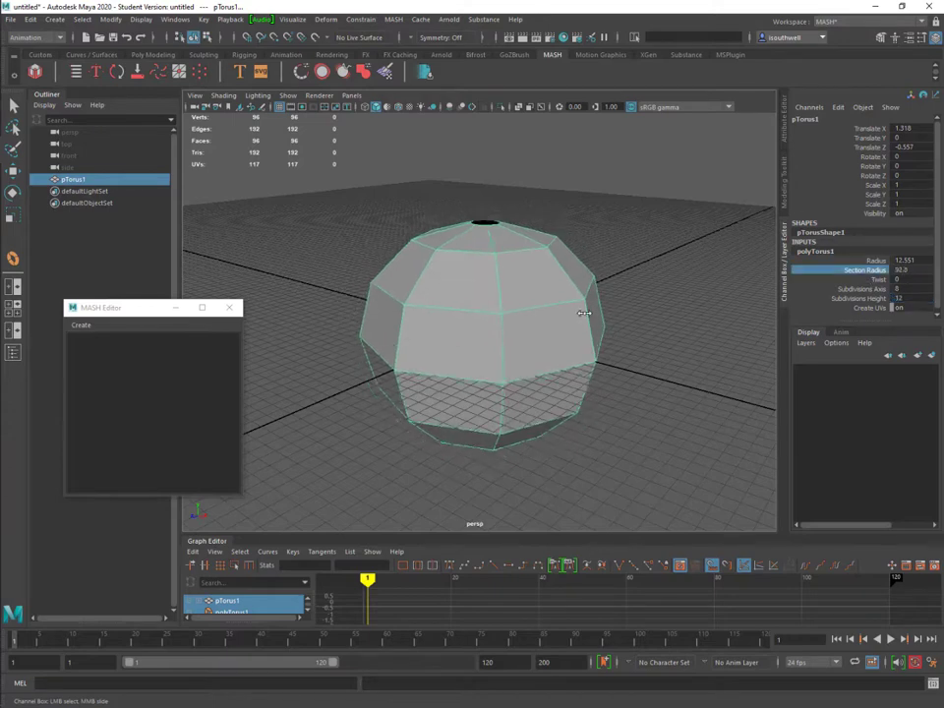
middle_click_drag(581, 312, 458, 341)
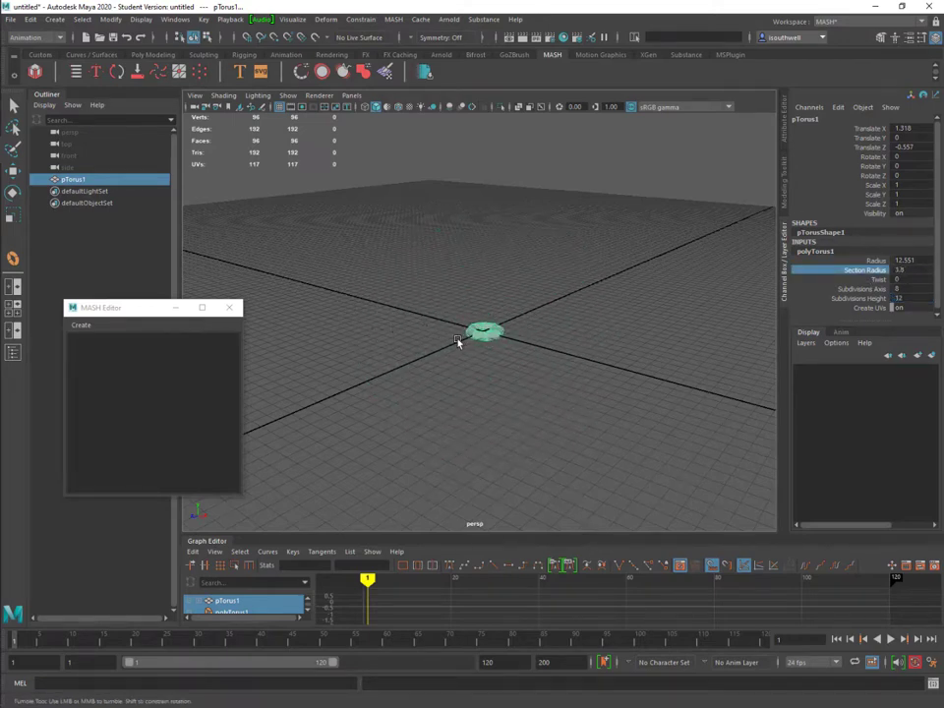
left_click_drag(457, 341, 620, 343, "alt")
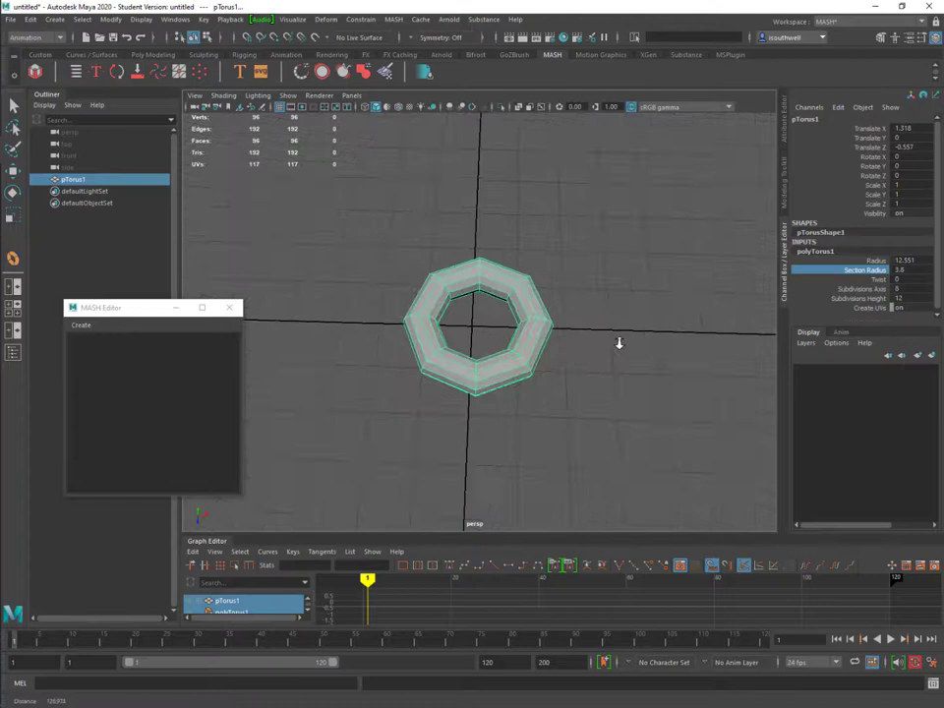
double_click(903, 289)
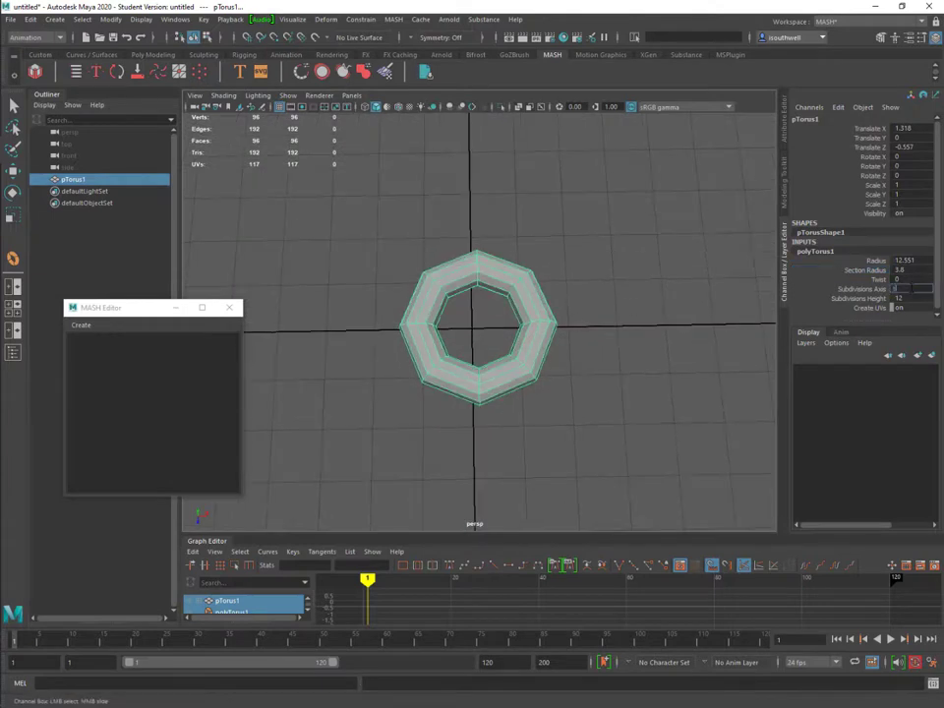
type("12")
key("Tab")
type("8")
key("Tab")
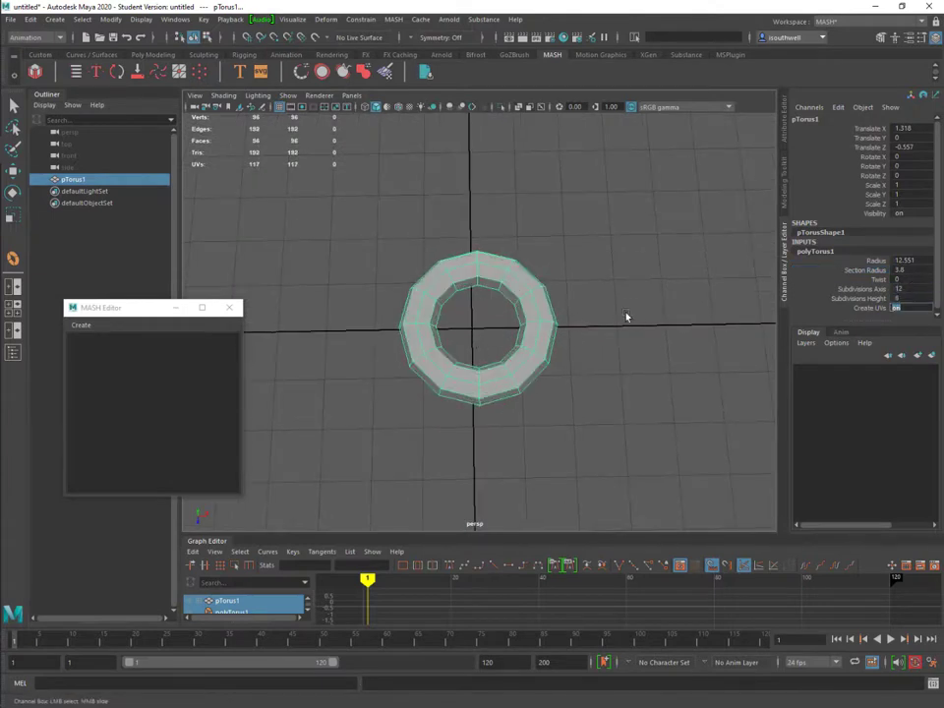
- Move the torus to the world origin using the custom 0,0,0 script
scroll(569, 312, "down", 3)
left_click_drag(569, 312, 542, 328, "alt")
key("q")
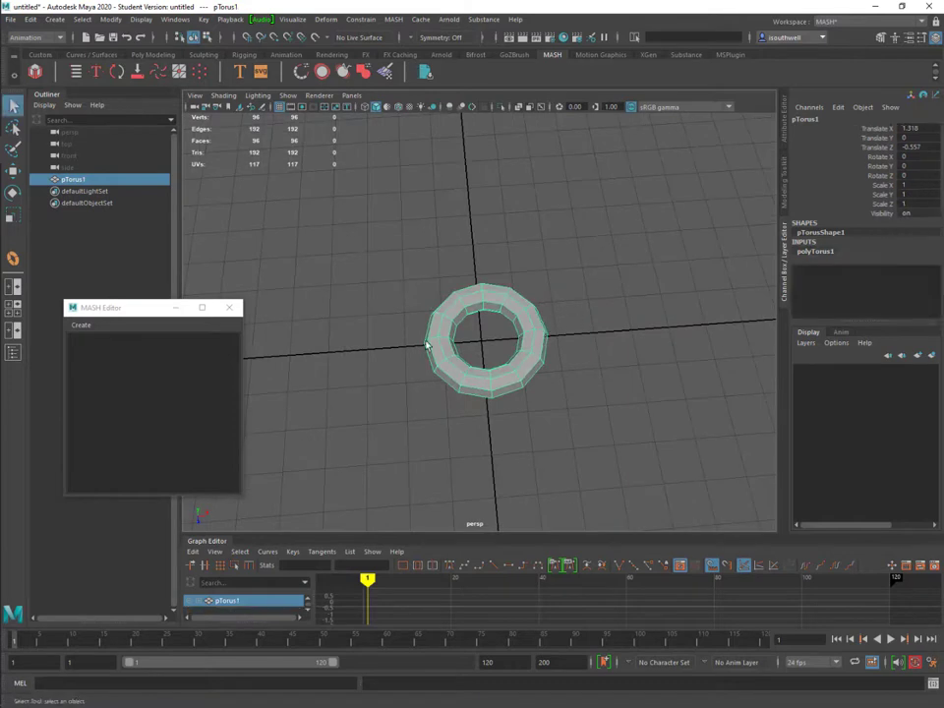
left_click(40, 54)
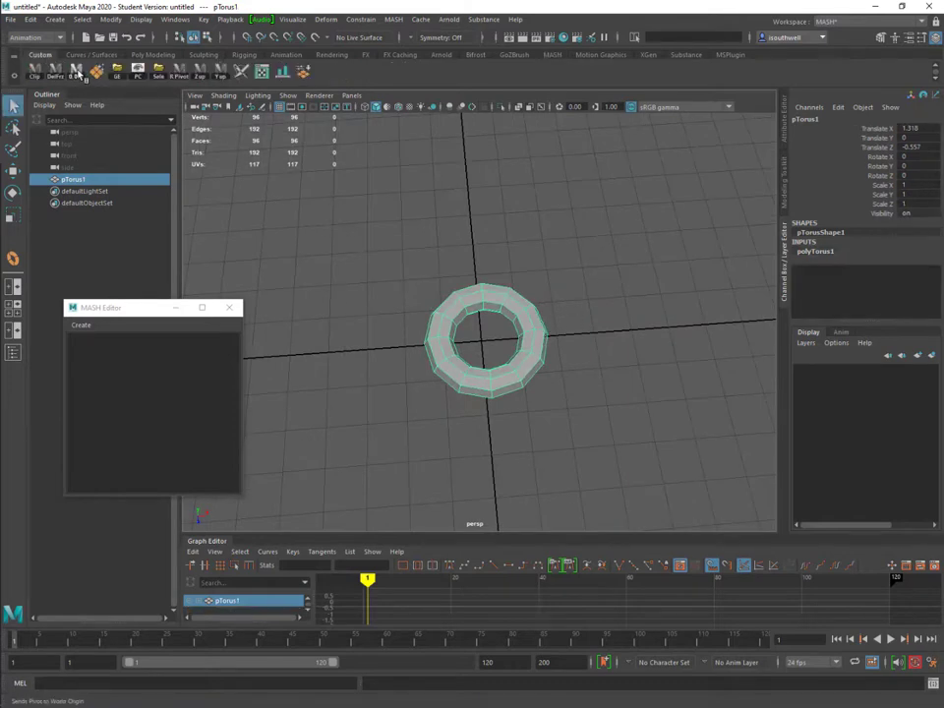
left_click(76, 71)
- Extrude the faces of the torus's positive-X half along X to stretch the ring into an elongated chain link
left_click_drag(549, 362, 529, 329, "alt")
right_click_drag(527, 326, 474, 327)
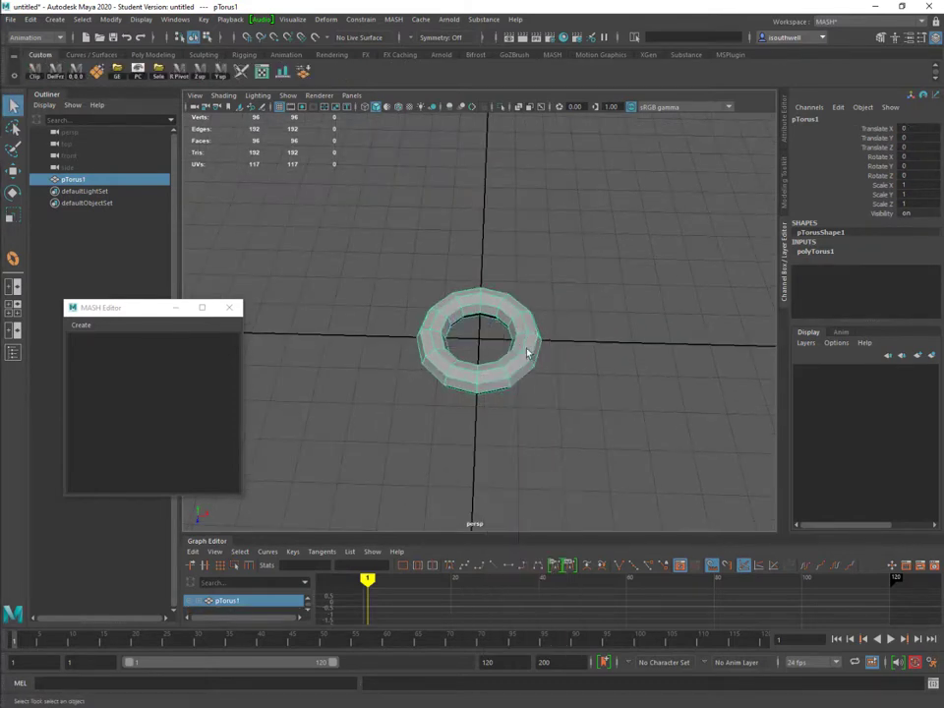
left_click_drag(589, 243, 493, 418)
key("w")
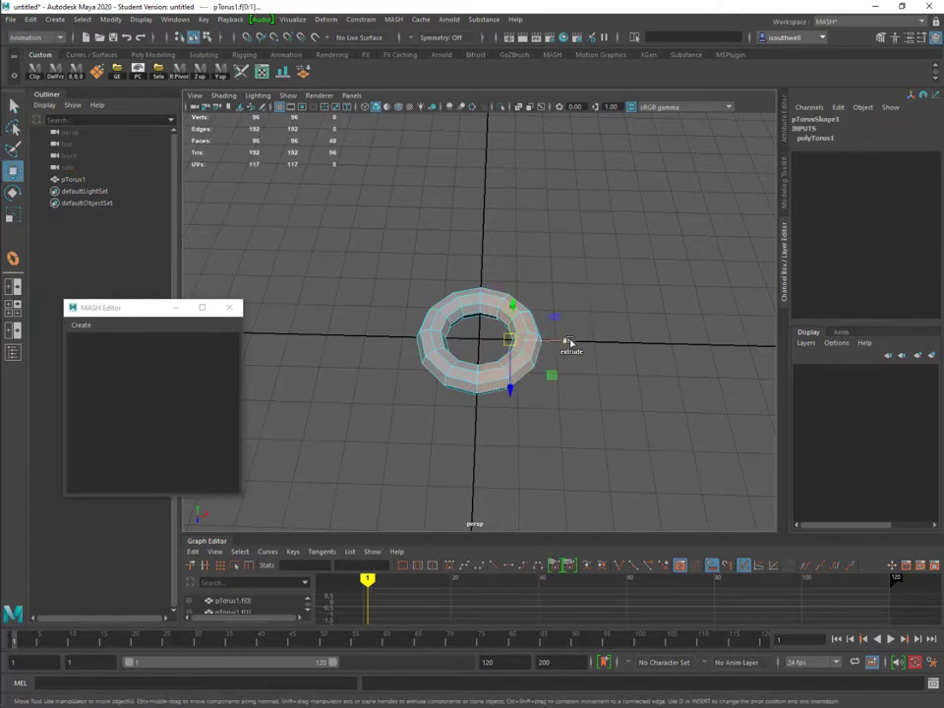
left_click_drag(569, 337, 653, 343, "shift")
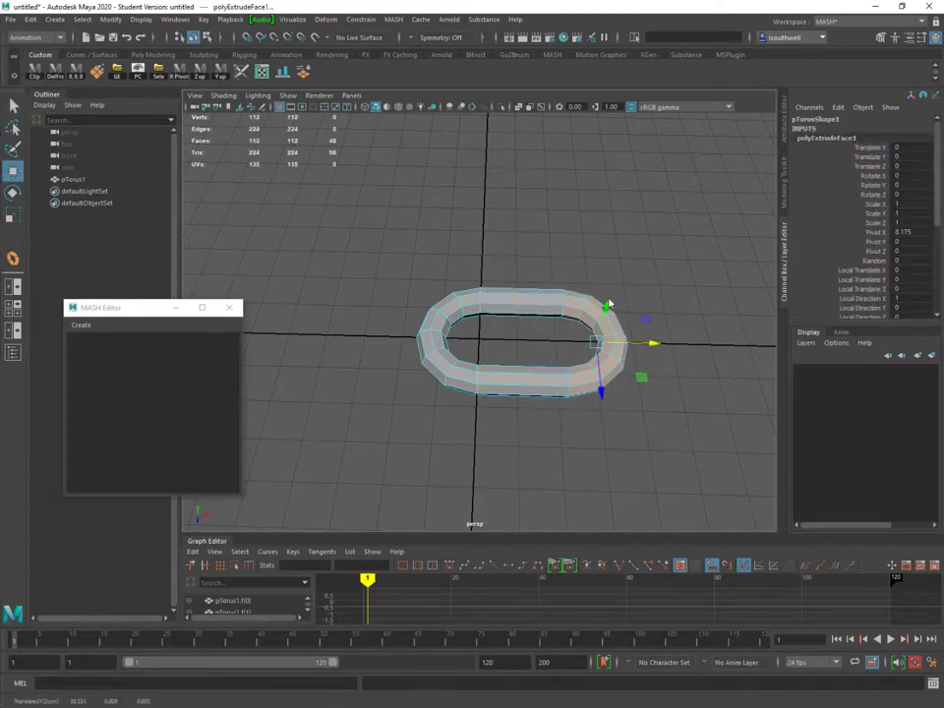
key("F8")
- Centre the chain link's pivot and move the link to the world origin
left_click(600, 309)
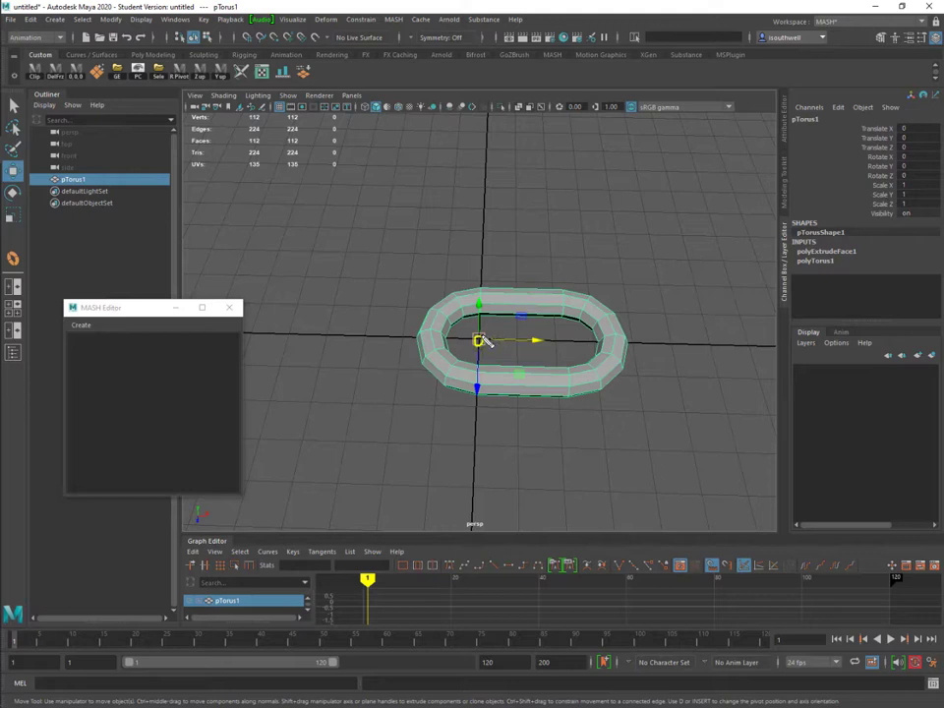
left_click_drag(526, 332, 516, 378)
left_click_drag(423, 340, 607, 340)
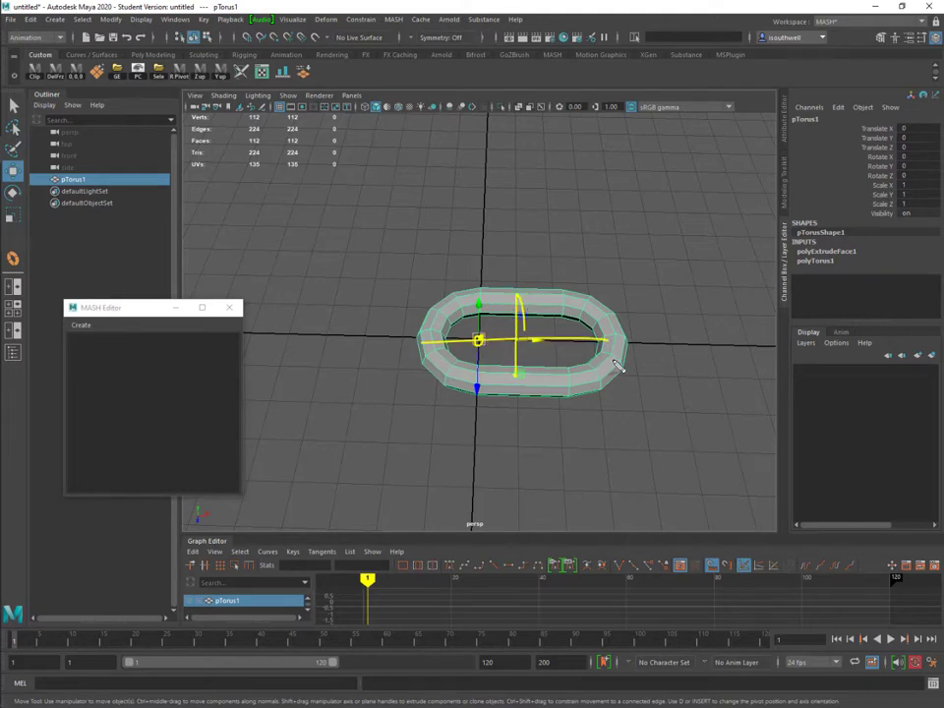
key("Escape")
left_click_drag(380, 296, 373, 301, "alt")
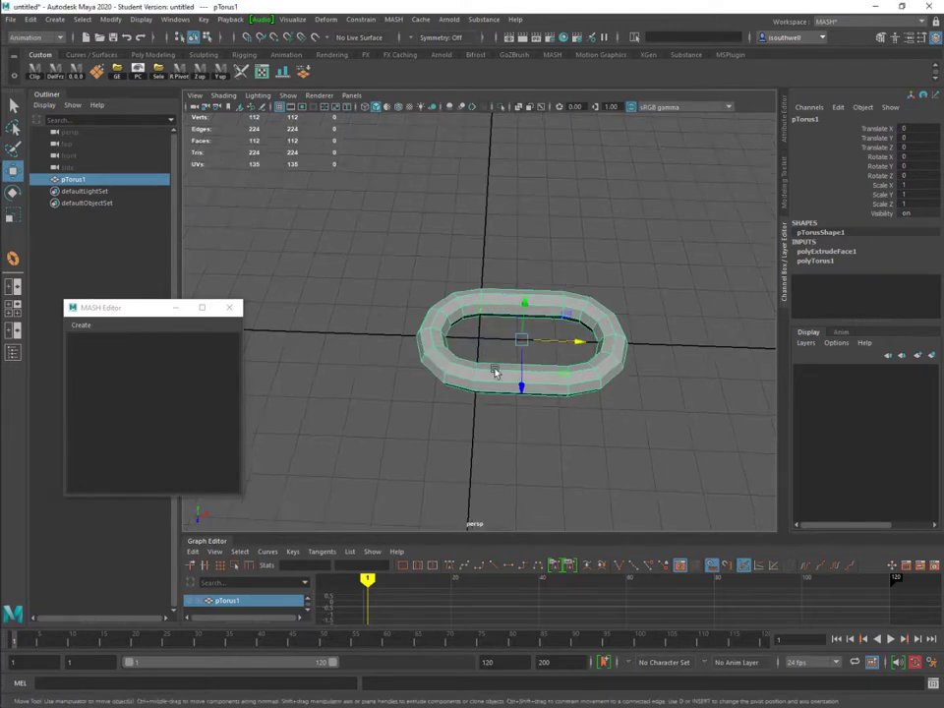
left_click_drag(518, 341, 527, 374, "alt")
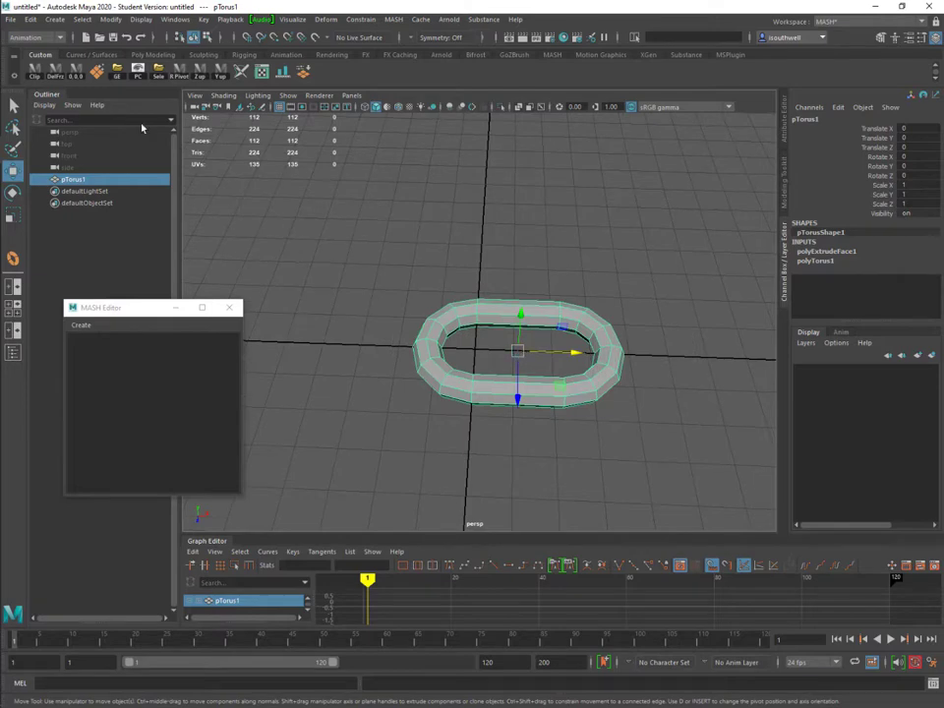
left_click(56, 71)
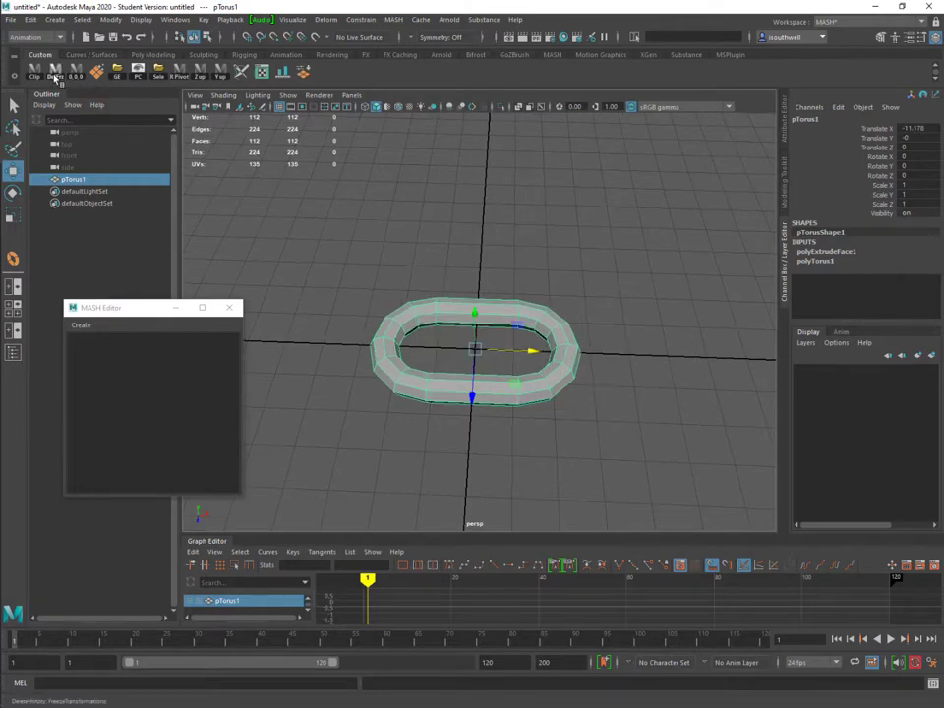
- Delete the chain link's history with its transformations frozen, and rename the object Link
left_click(55, 75)
mouse_move(493, 388)
left_mouse_down("alt")
mouse_move(461, 358)
mouse_move(492, 379)
left_mouse_up("alt")
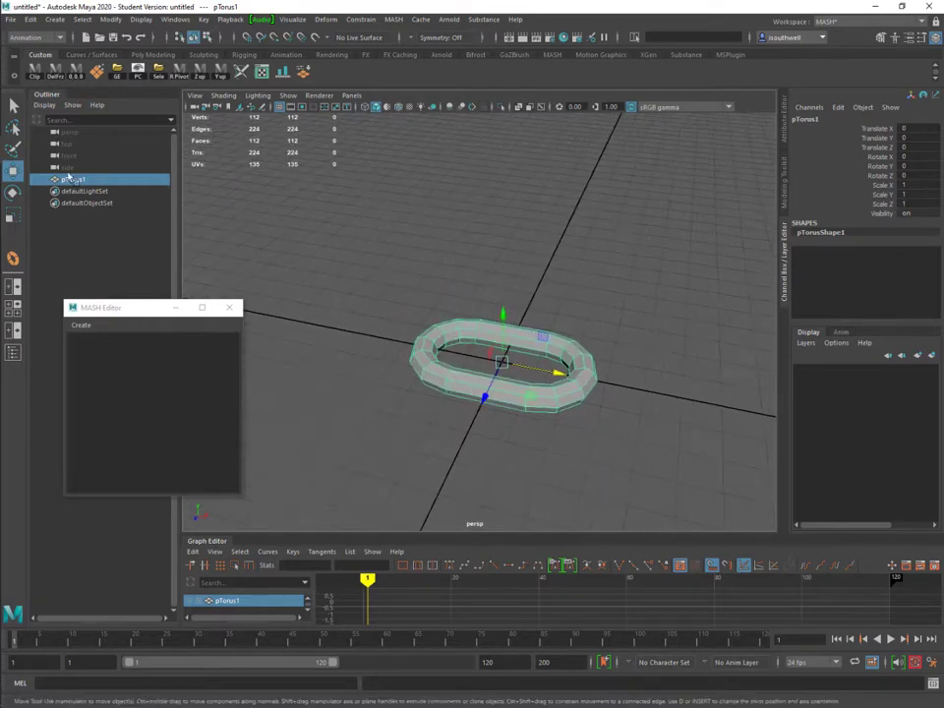
double_click(71, 179)
type("Li")
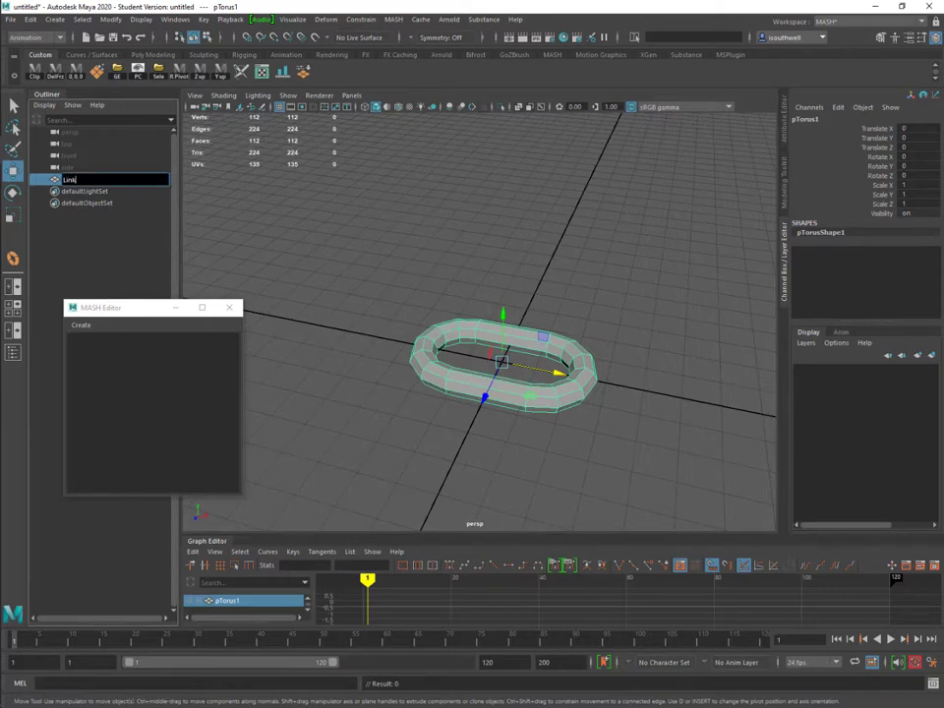
type("nk")
key("Return")
- Draw a nine-point EP curve on the ground grid that sweeps widely around the link and curls inward into a hooked end
left_click_drag(552, 371, 565, 354, "alt")
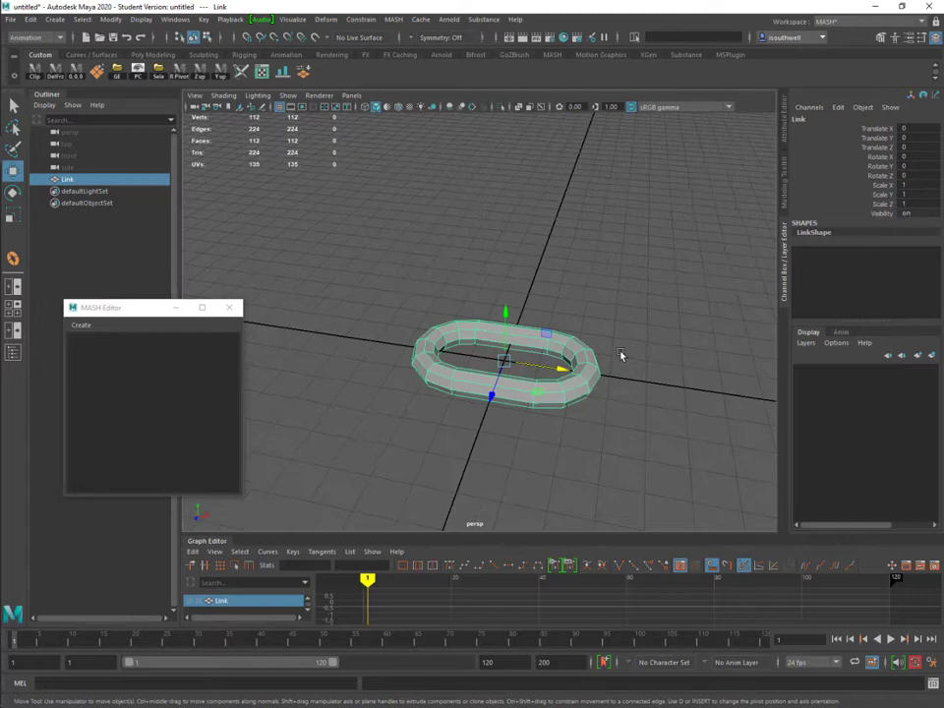
right_click_drag(620, 354, 533, 311, "alt")
left_click_drag(533, 311, 557, 328, "alt")
right_click_drag(556, 329, 443, 326, "alt")
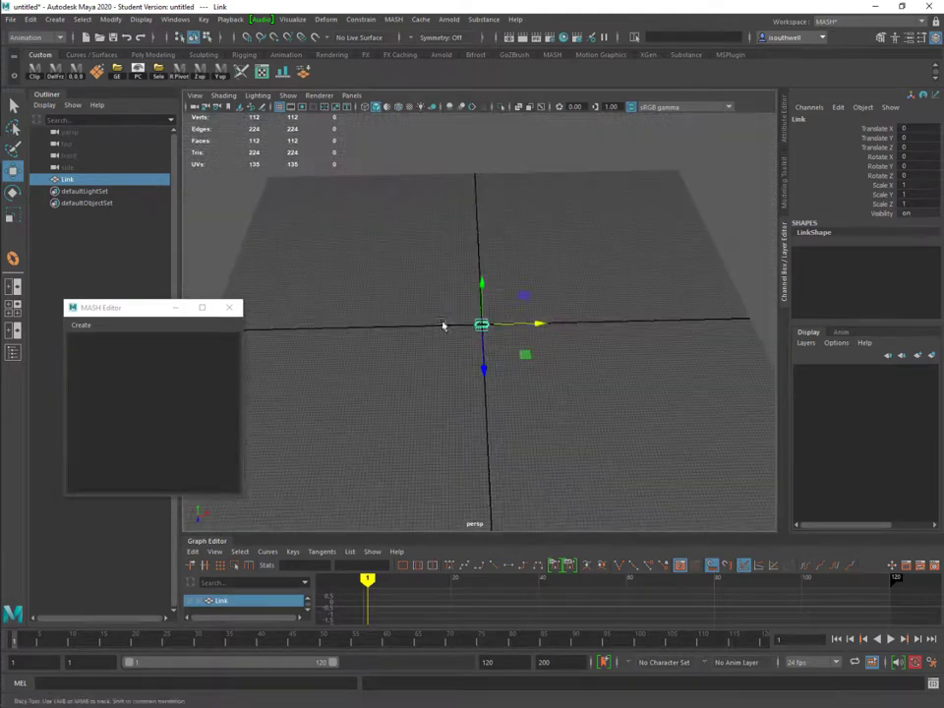
left_click_drag(443, 326, 510, 370, "alt")
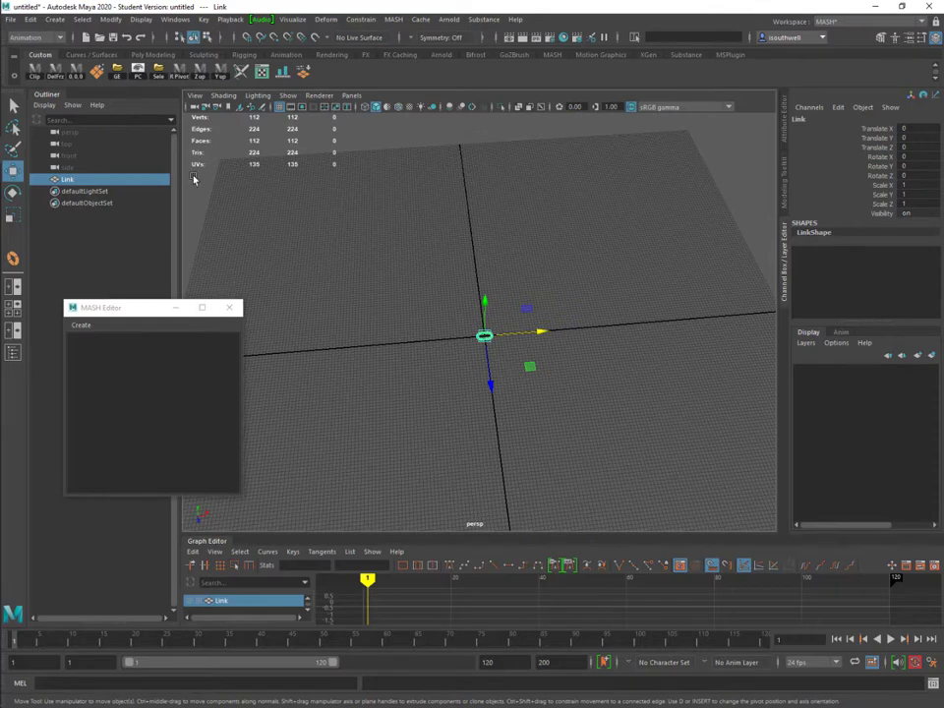
left_click(102, 55)
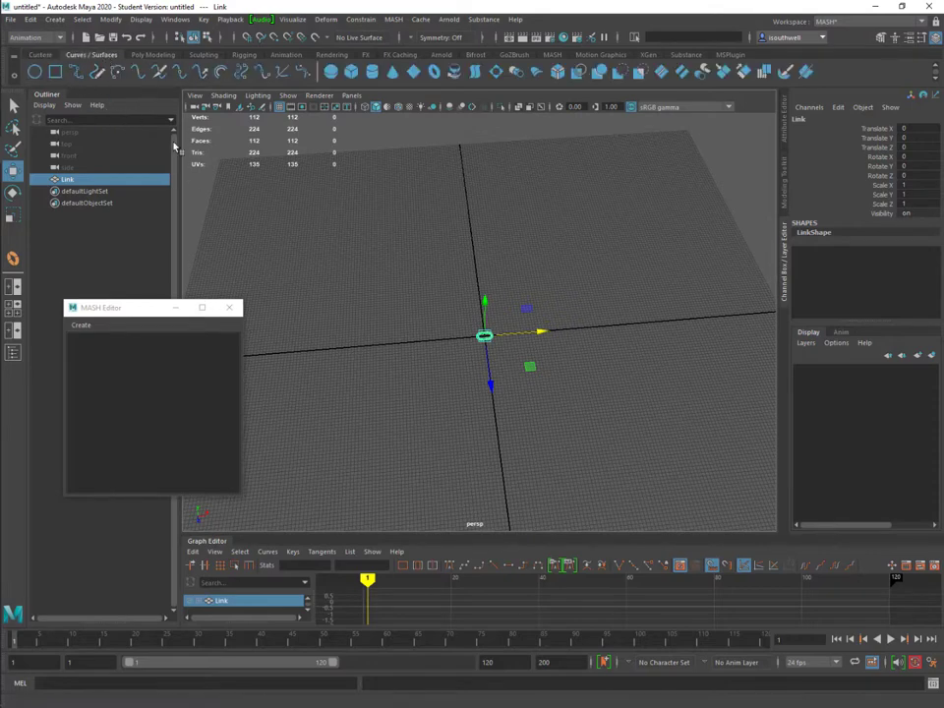
left_click(76, 71)
left_click(436, 238)
left_click(348, 289)
left_click(361, 387)
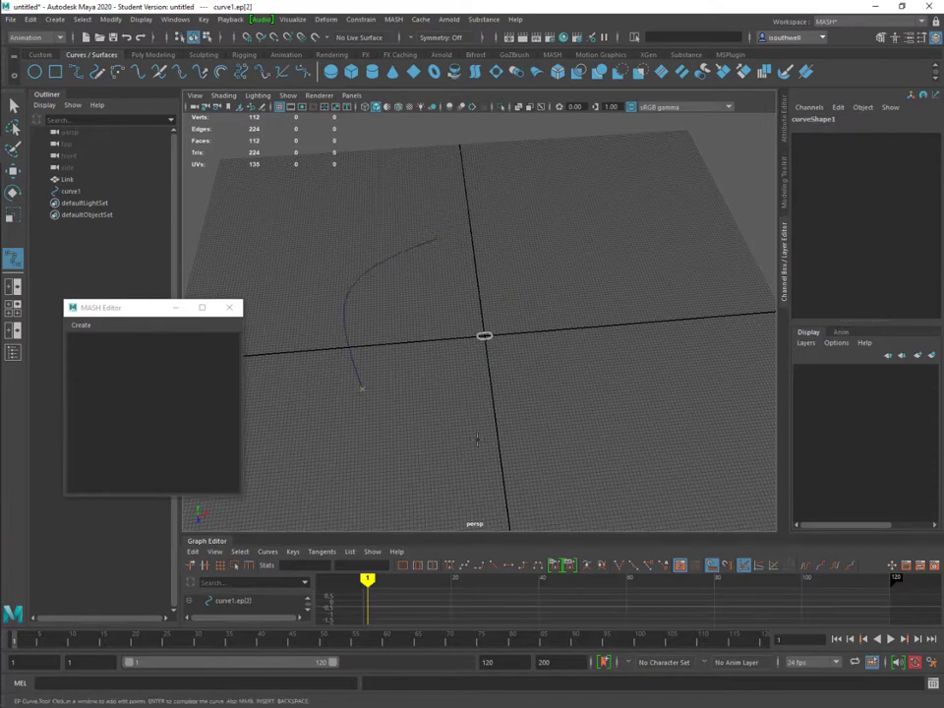
left_click(475, 439)
left_click(627, 372)
left_click(597, 283)
left_click(538, 314)
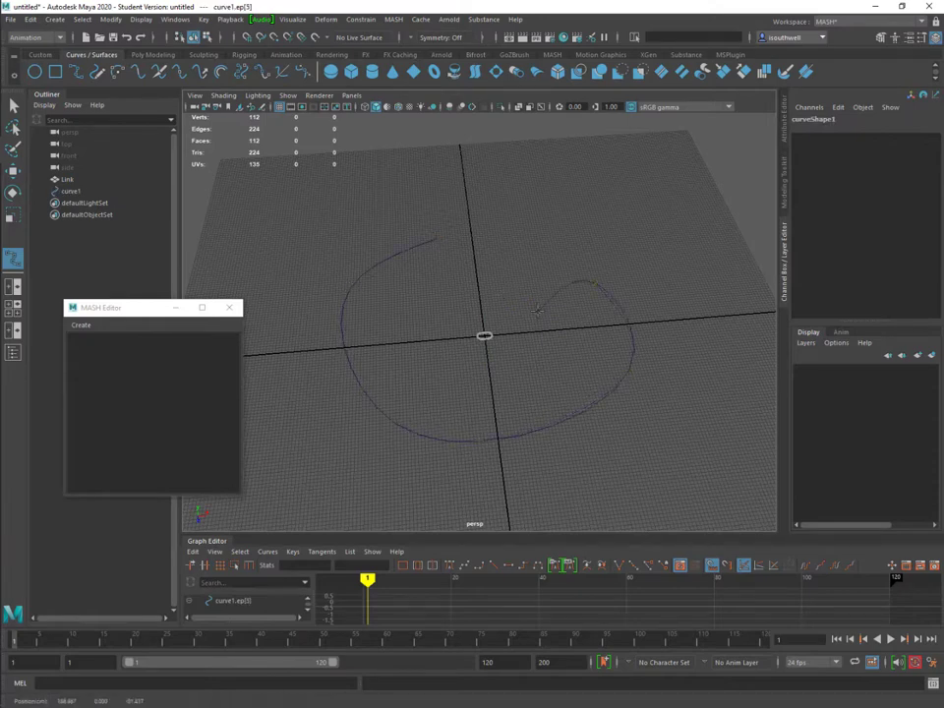
left_click(579, 360)
scroll(626, 394, "up", 2)
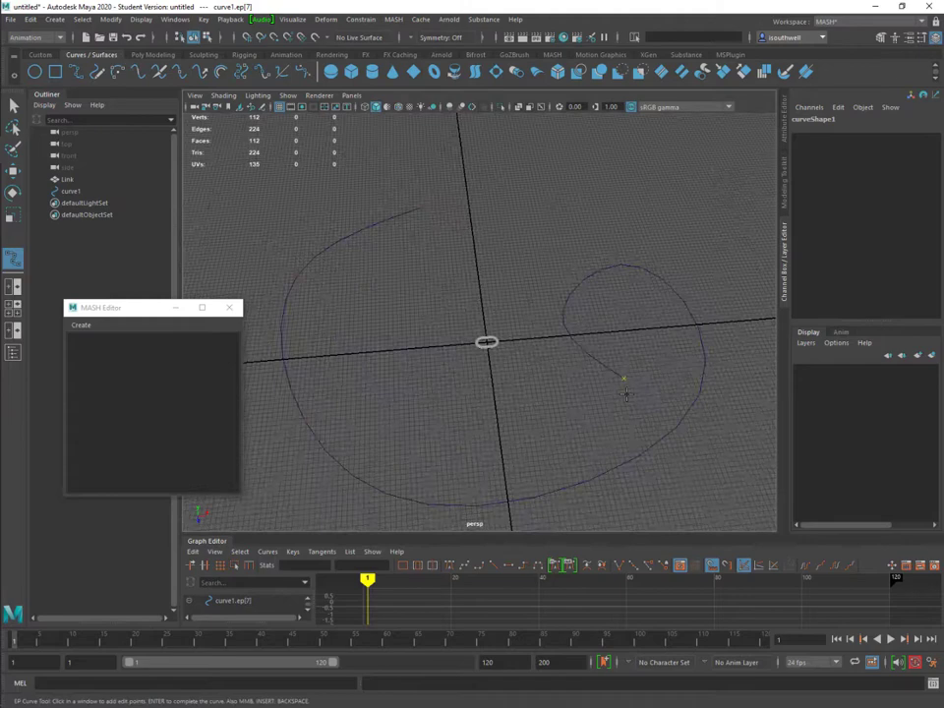
left_click(540, 372)
left_click_drag(540, 373, 523, 344, "alt")
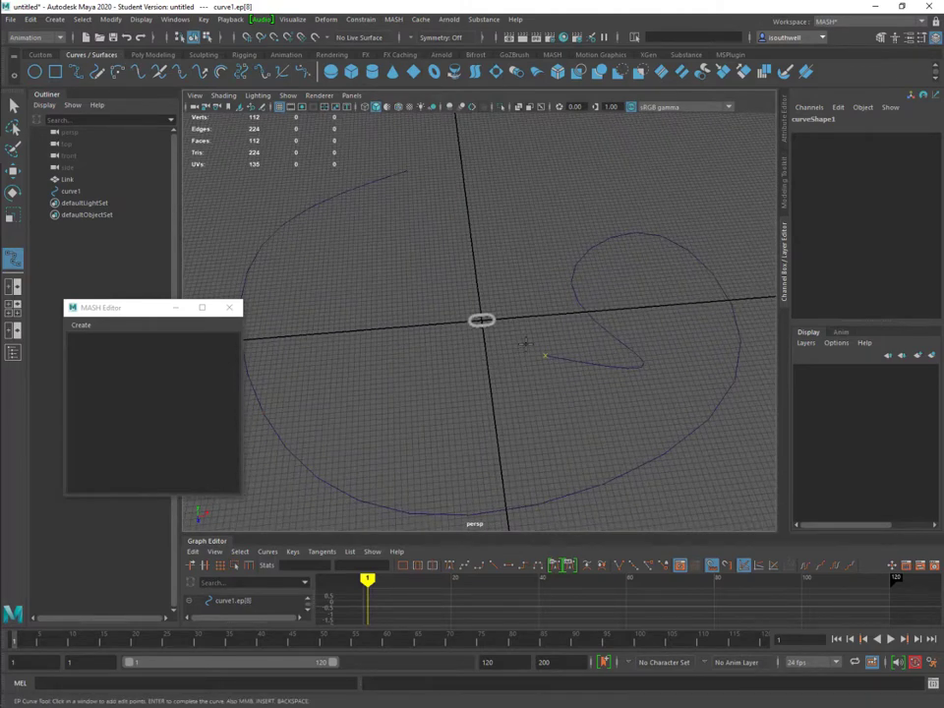
key("w")
left_click_drag(560, 374, 468, 358, "alt")
right_click_drag(468, 359, 541, 390, "alt")
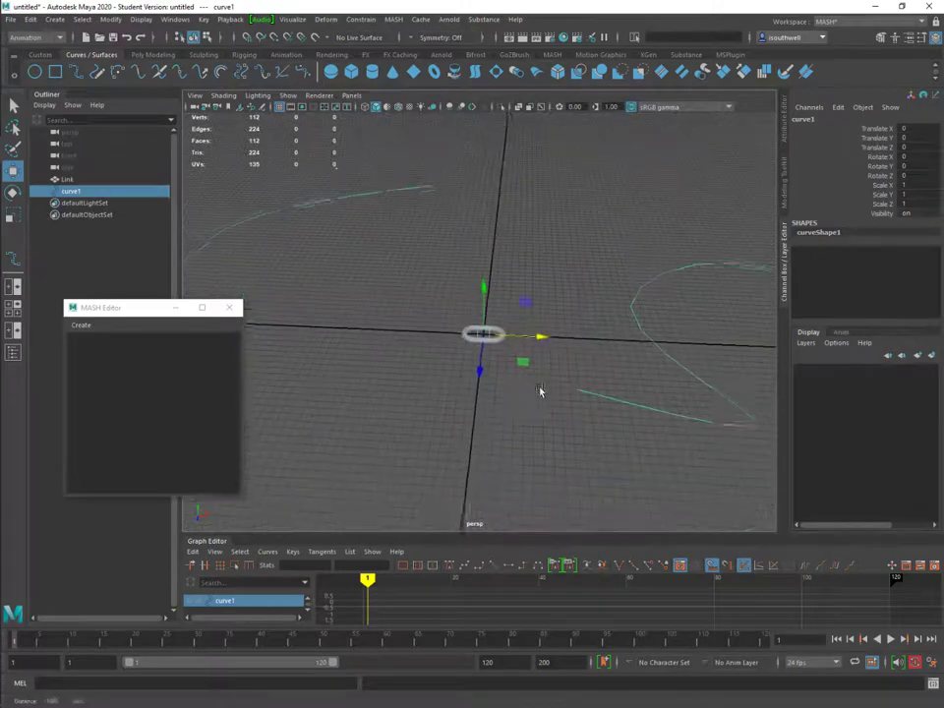
left_click_drag(528, 303, 442, 381)
key("ctrl+z")
- Create a MASH network from the Link object
left_click_drag(425, 324, 482, 363)
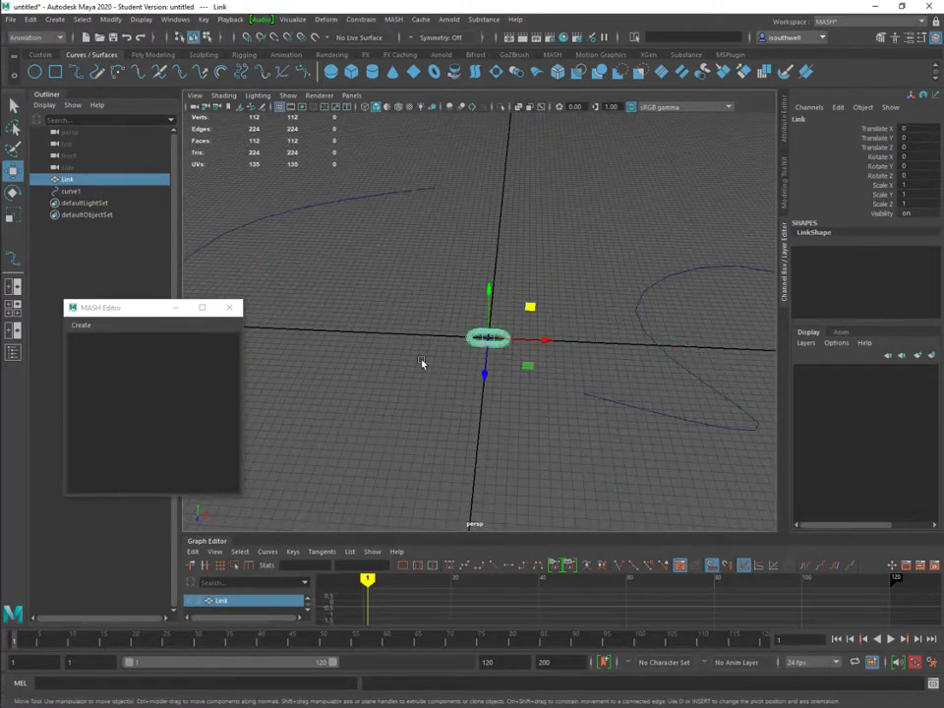
right_click_drag(422, 363, 500, 382, "alt")
left_click_drag(499, 382, 477, 360, "alt")
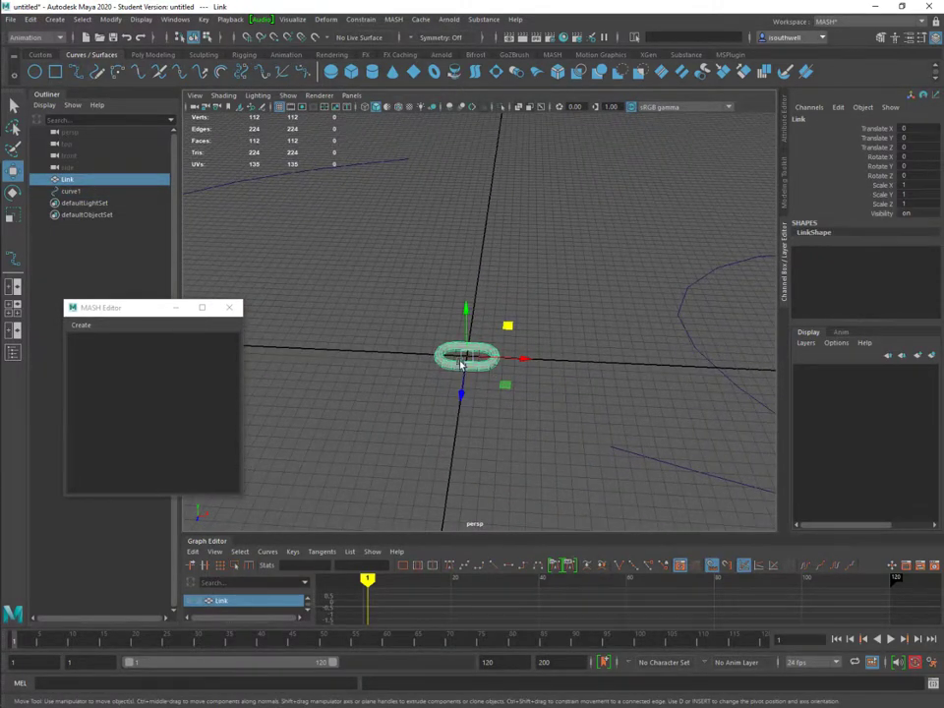
left_click(552, 55)
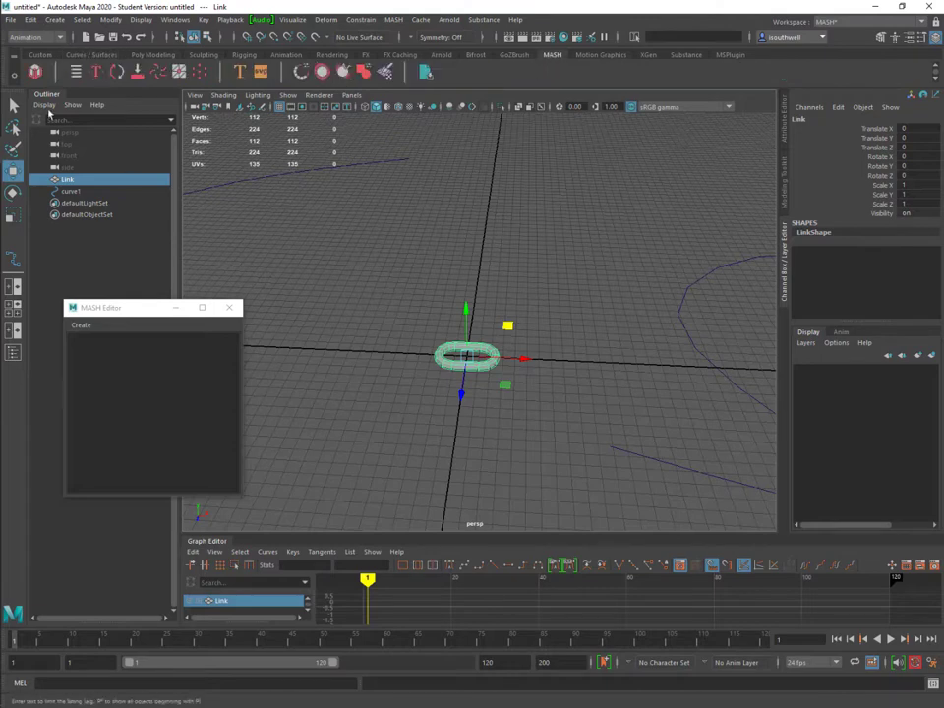
left_click(37, 73)
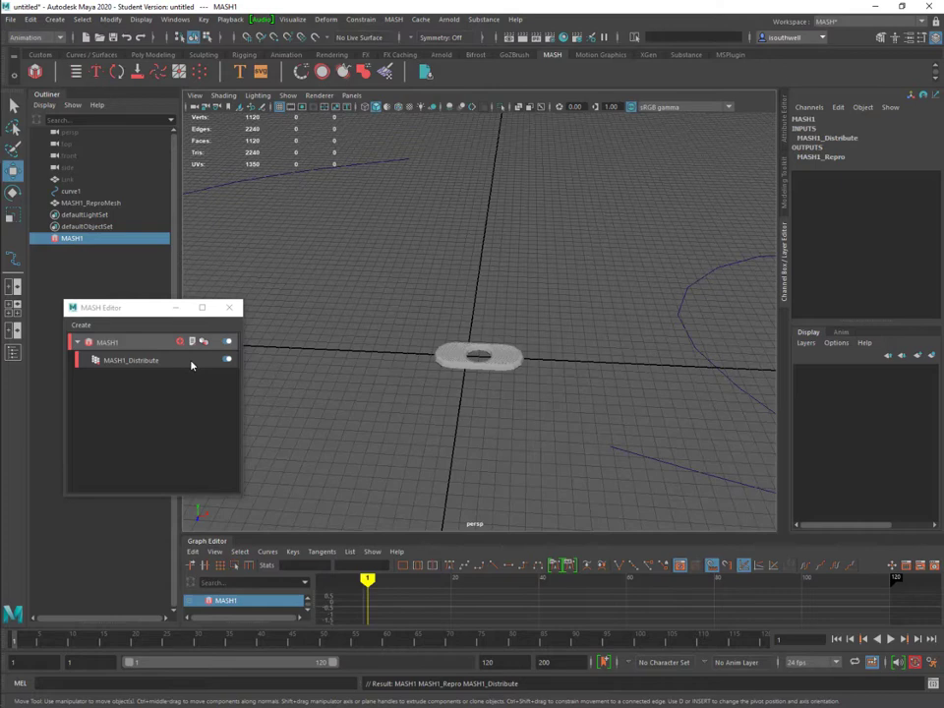
- Set the MASH1_Distribute node's Number of Points to 8 and its Distance X to 0
right_click_drag(385, 356, 528, 329, "alt")
left_click_drag(527, 329, 451, 354, "alt")
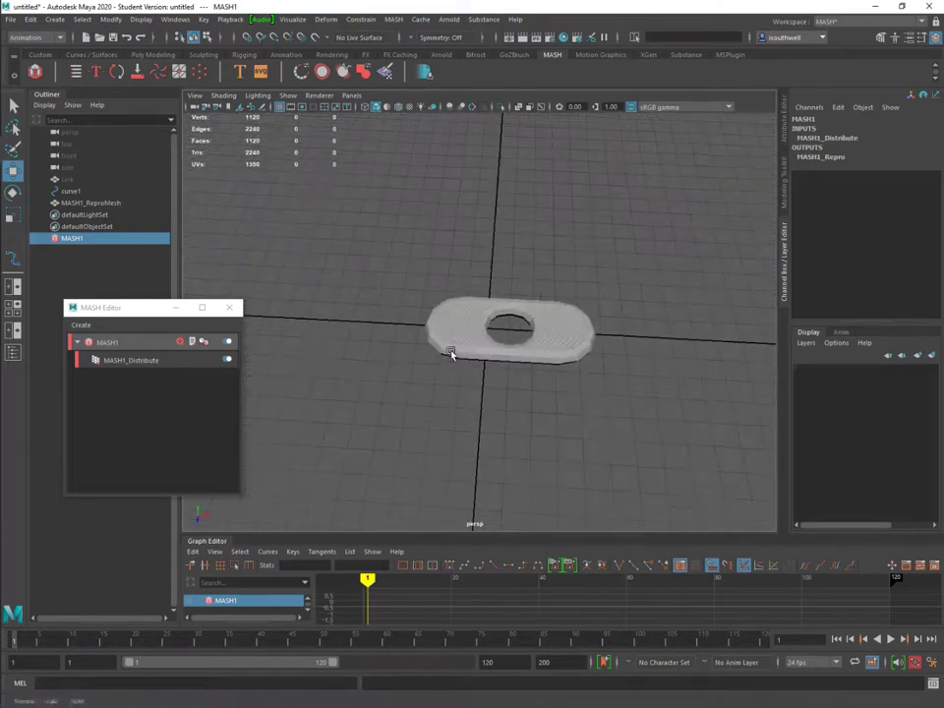
left_click(911, 41)
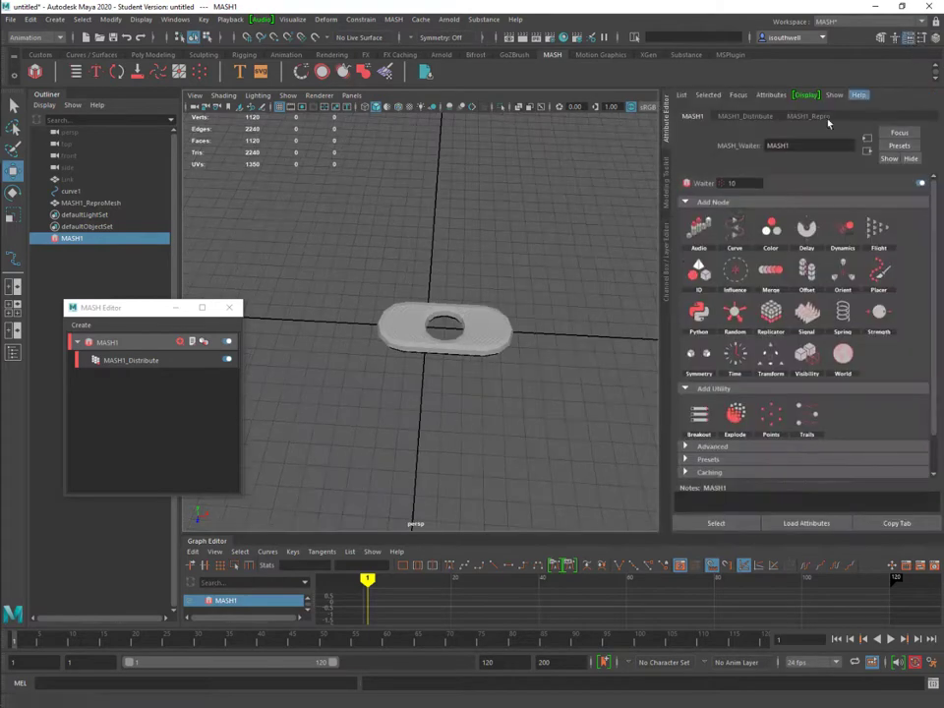
left_click_drag(472, 358, 515, 349, "alt")
right_click_drag(515, 350, 527, 351, "alt")
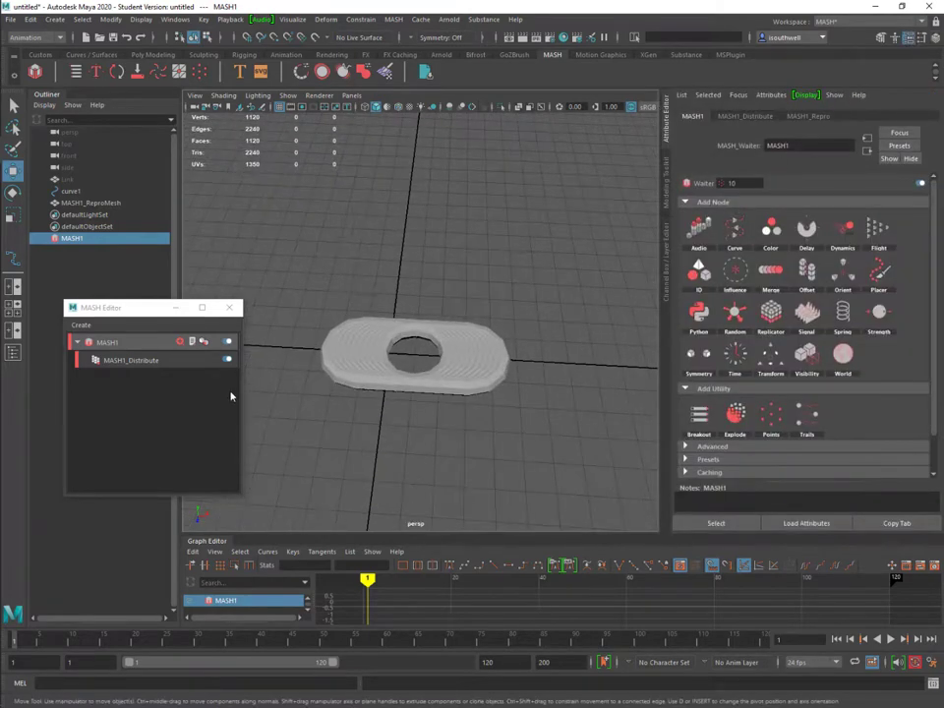
left_click(168, 362)
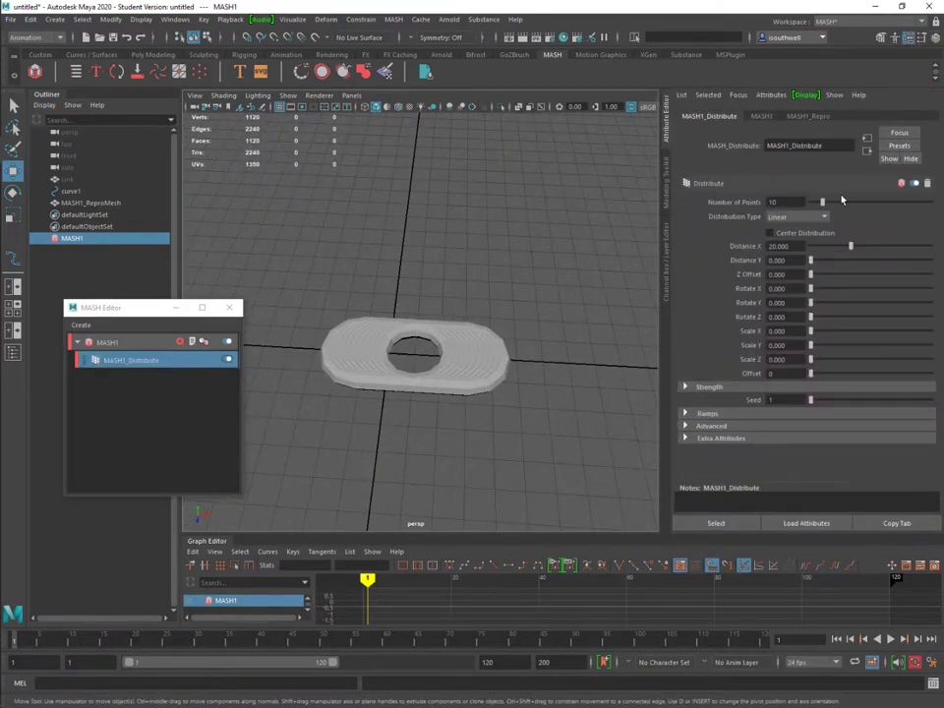
mouse_move(832, 200)
left_mouse_down()
mouse_move(808, 205)
mouse_move(822, 206)
left_mouse_up()
scroll(540, 348, "down", 10)
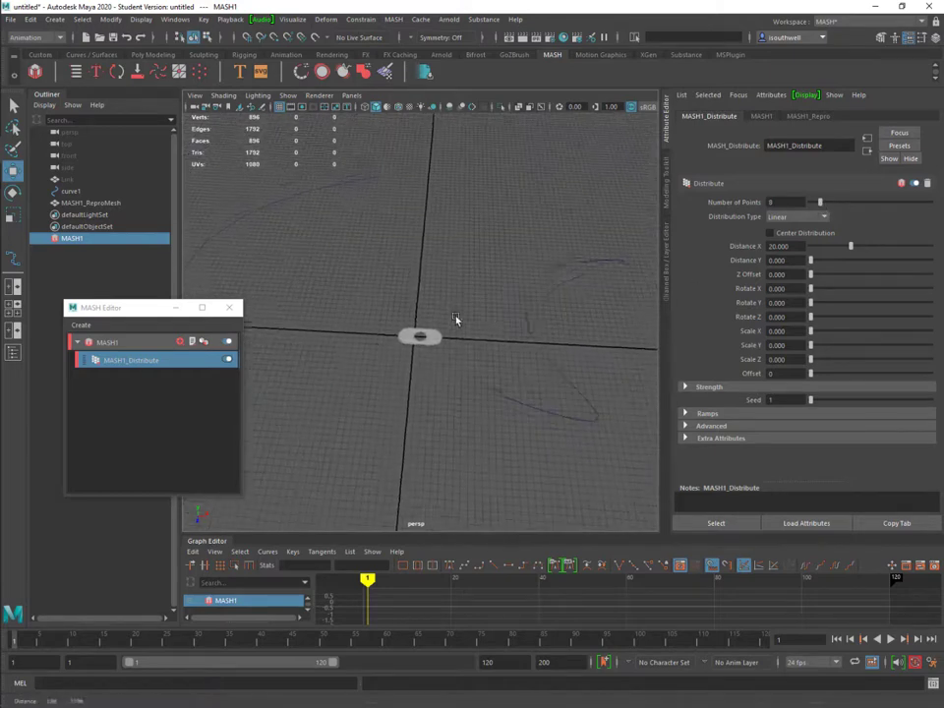
left_click_drag(853, 246, 786, 255)
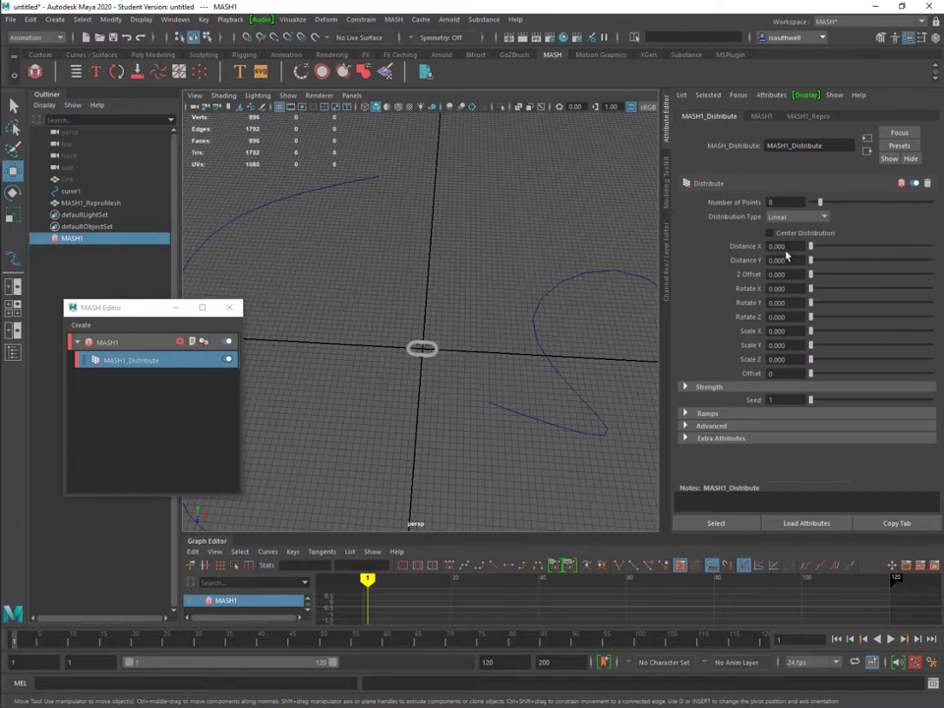
- Add a Curve node to the MASH1 network
left_click_drag(493, 362, 520, 430, "alt")
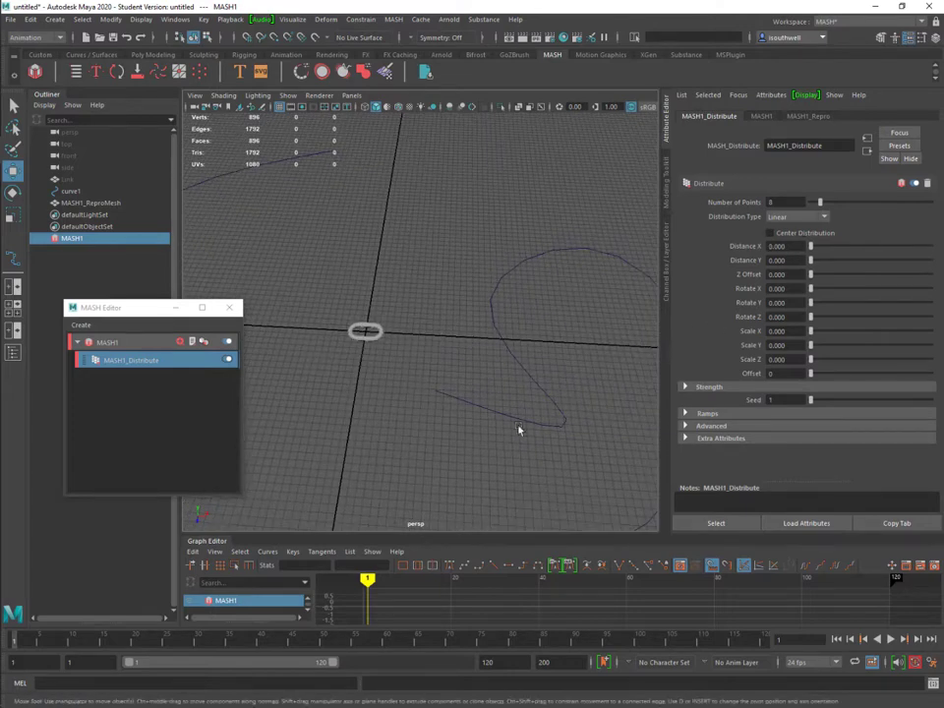
left_click(374, 346)
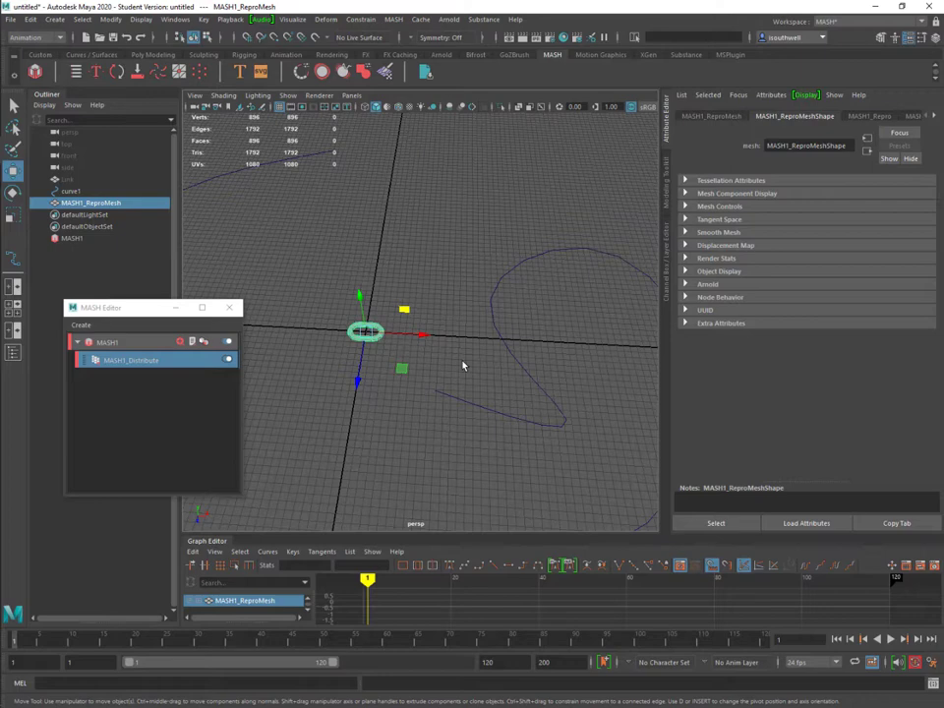
left_click(712, 116)
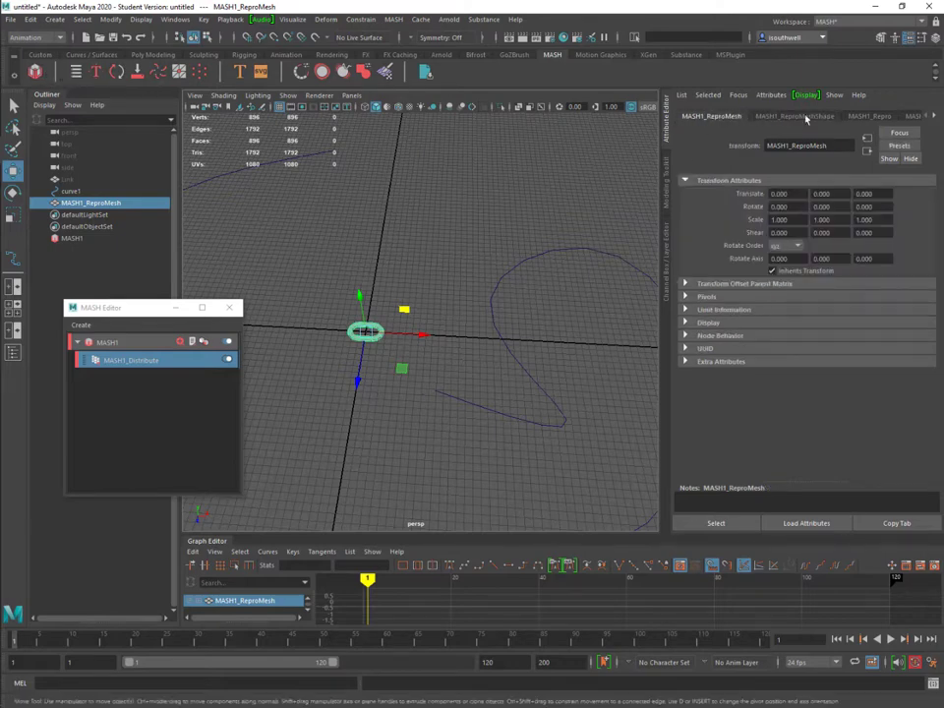
left_click(912, 116)
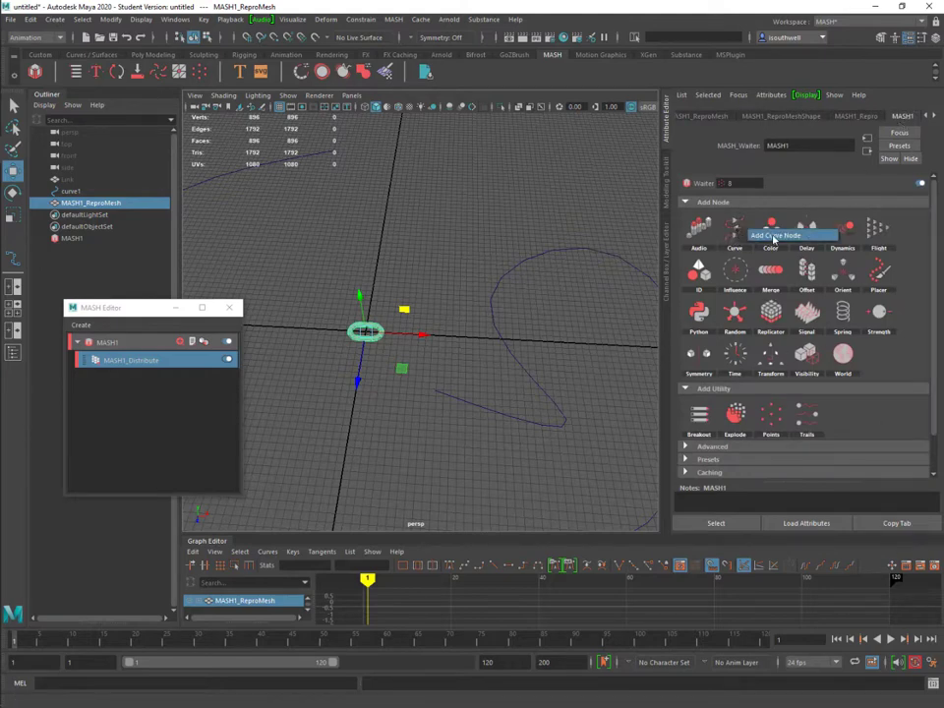
left_click(773, 237)
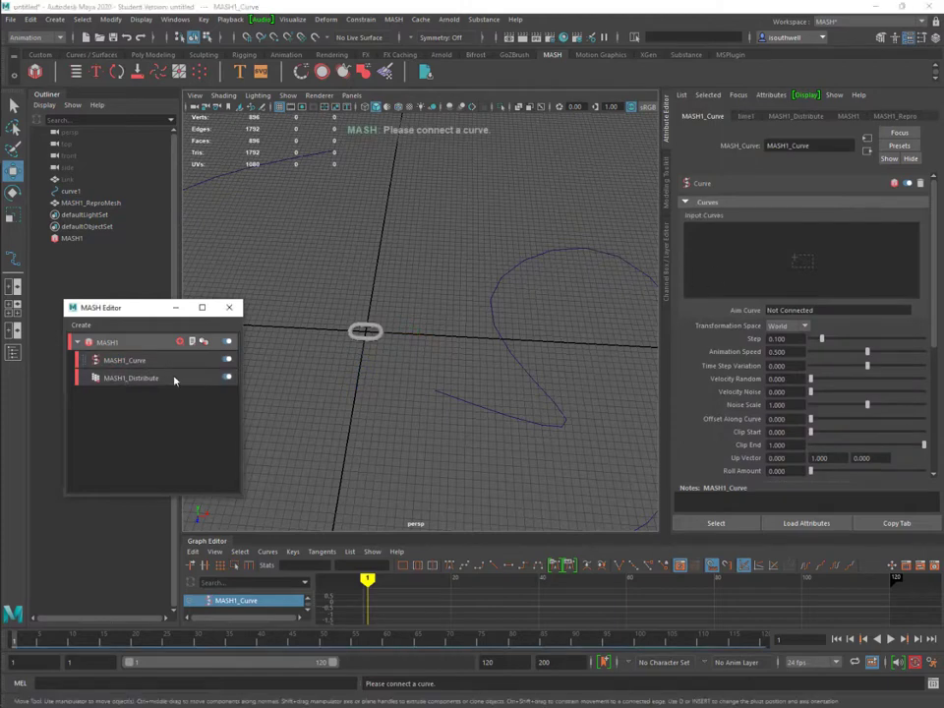
- Connect curve1 as the input curve of the MASH1_Curve node
left_click(174, 379)
left_click(179, 365)
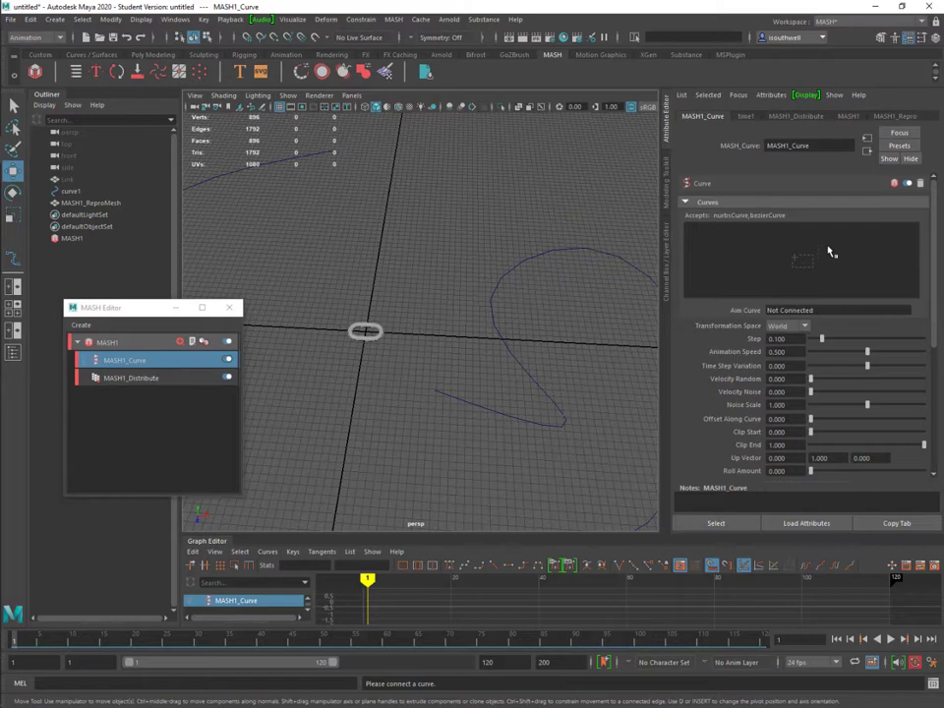
middle_click_drag(86, 197, 807, 262)
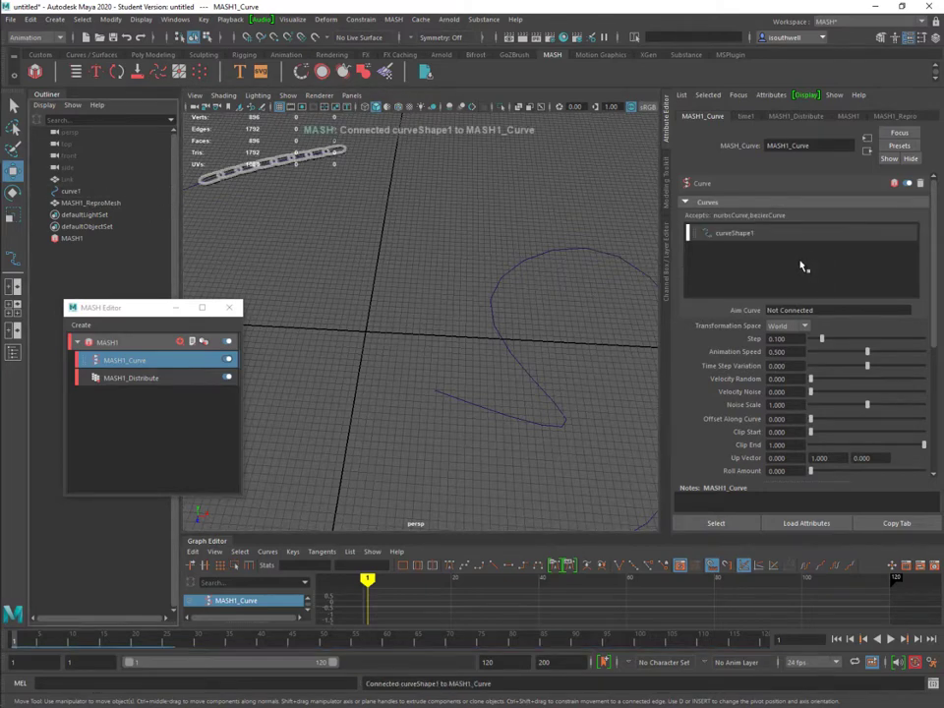
- Set the MASH1_Curve node's Step to 1.000 to spread the links along the curve
left_click_drag(423, 246, 453, 371, "alt")
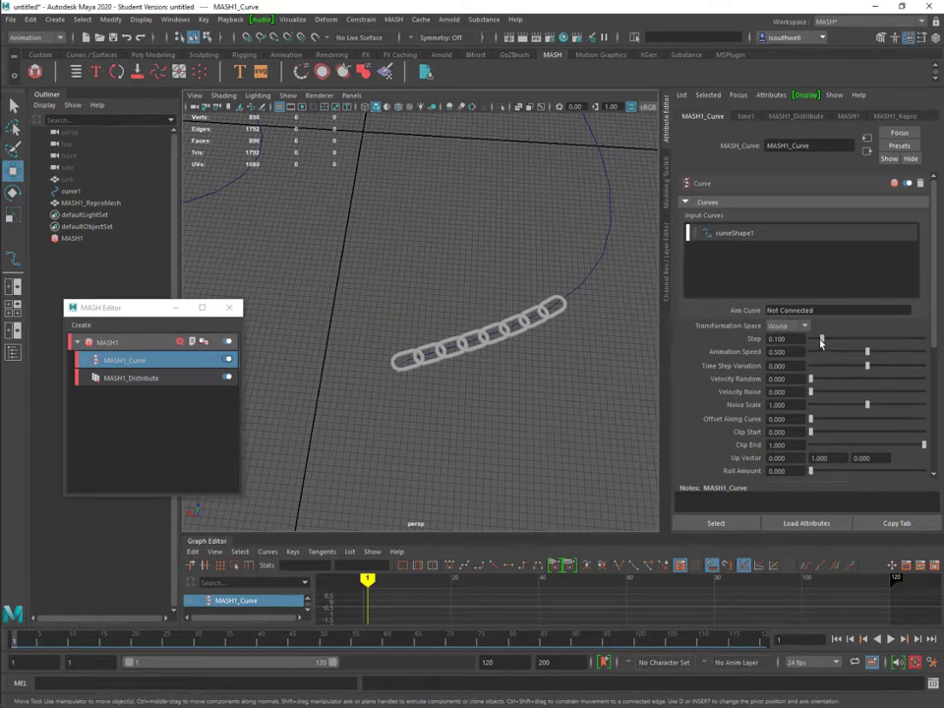
left_click_drag(823, 339, 865, 340)
scroll(559, 337, "down", 3)
middle_click_drag(501, 299, 552, 402, "alt")
scroll(539, 377, "down", 2)
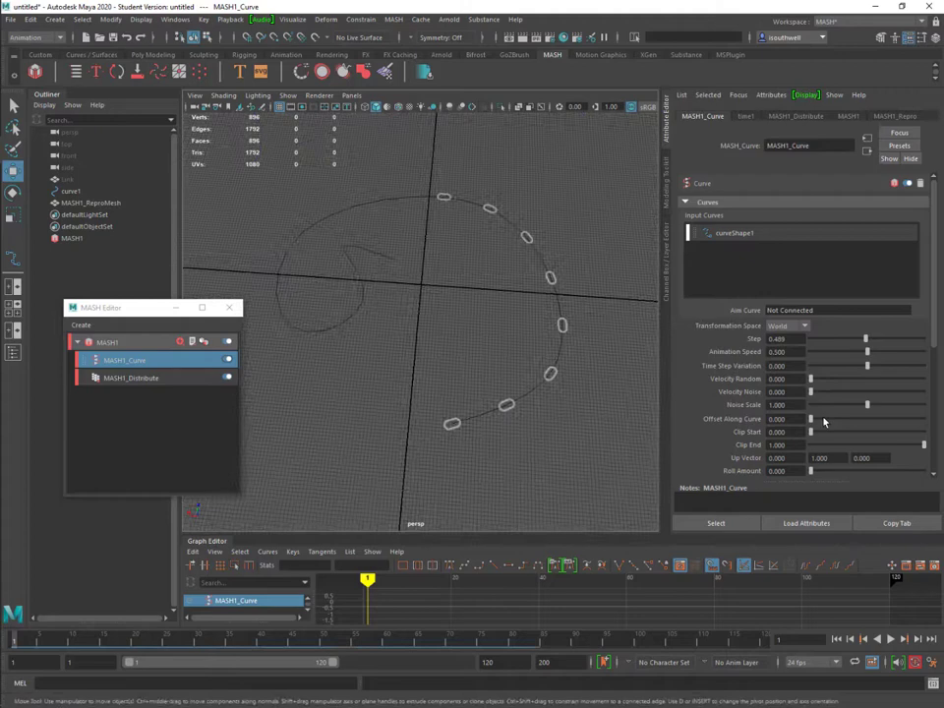
left_click_drag(867, 339, 941, 334)
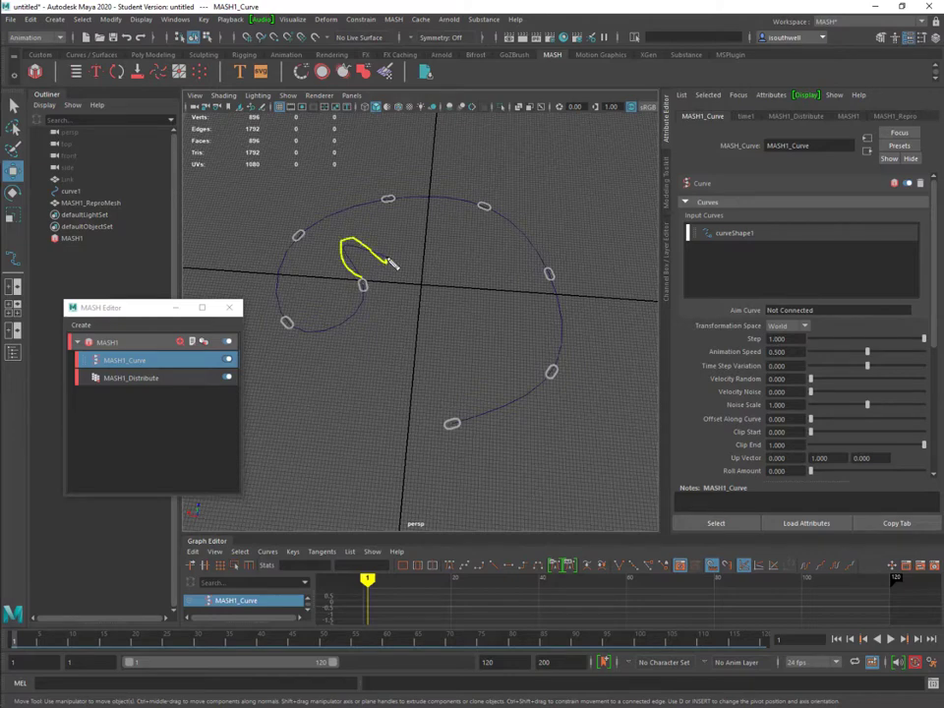
- Set the MASH1_Distribute node's Number of Points to 78 so the links fill the curve
right_click_drag(413, 335, 499, 318, "alt")
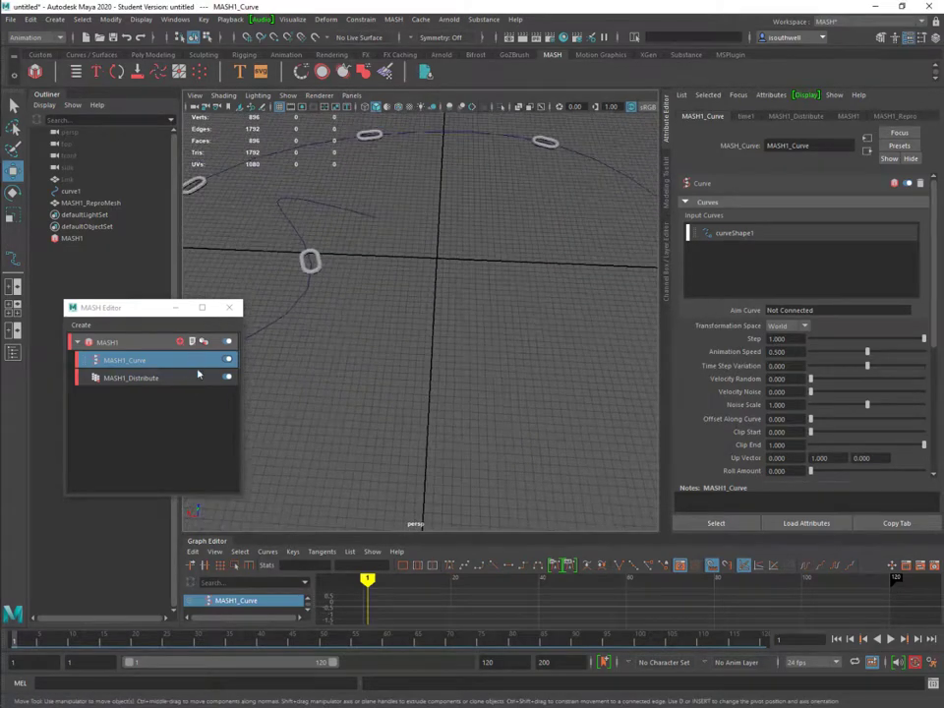
left_click(181, 380)
right_click_drag(573, 309, 474, 316, "alt")
middle_click_drag(474, 317, 493, 346, "alt")
left_click_drag(494, 346, 507, 339, "alt")
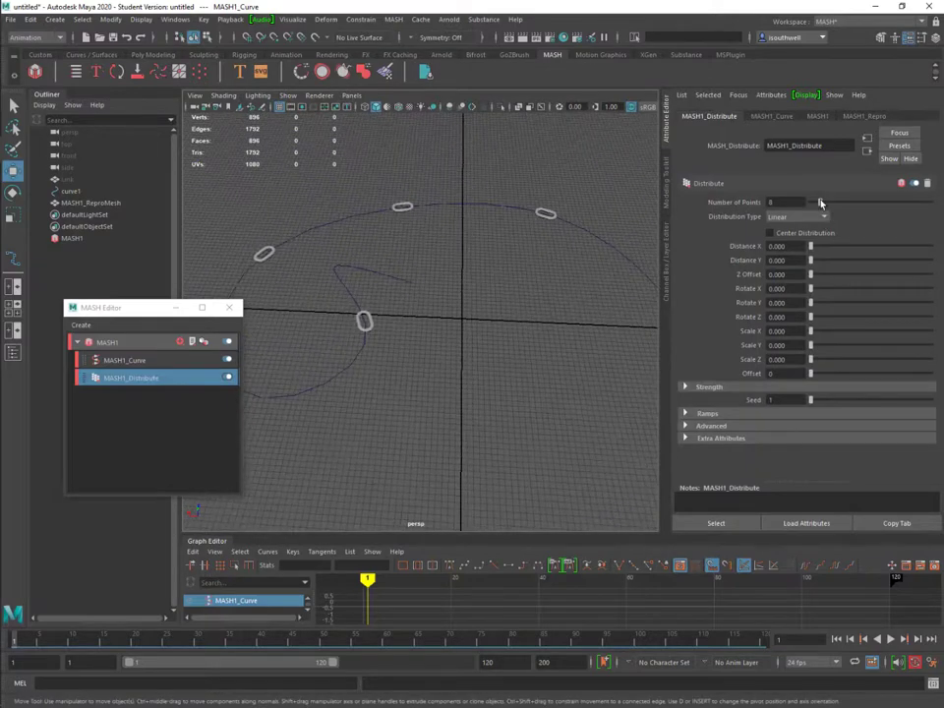
left_click_drag(820, 203, 905, 203)
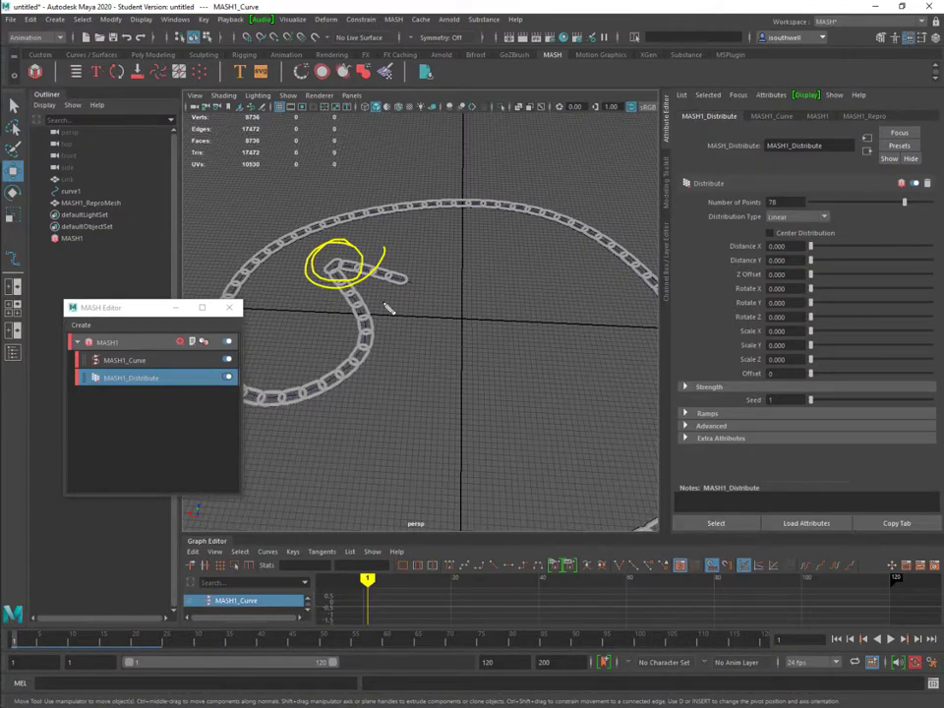
- Select the hidden Link mesh and unhide it at the origin for editing
left_click_drag(515, 318, 398, 317, "alt")
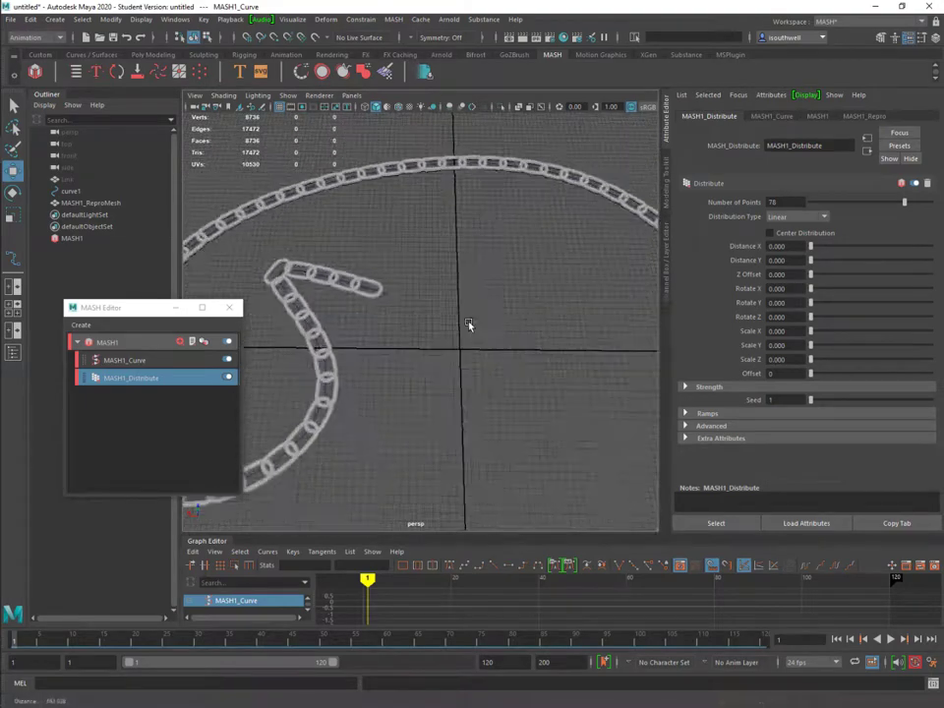
left_click_drag(468, 325, 417, 339, "alt")
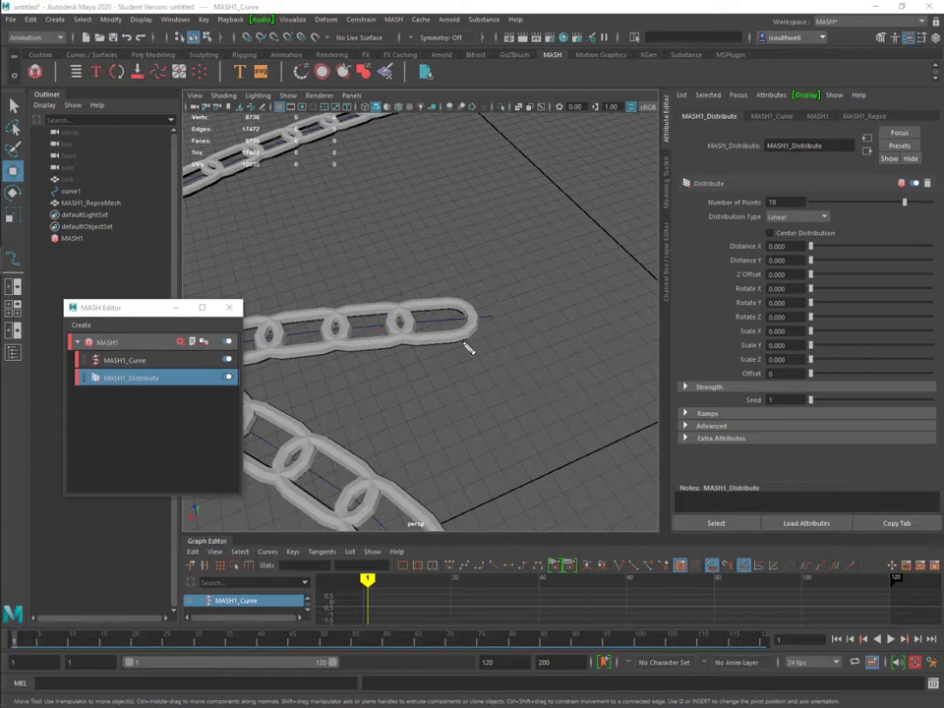
left_click_drag(524, 328, 442, 295, "alt")
left_click(71, 179)
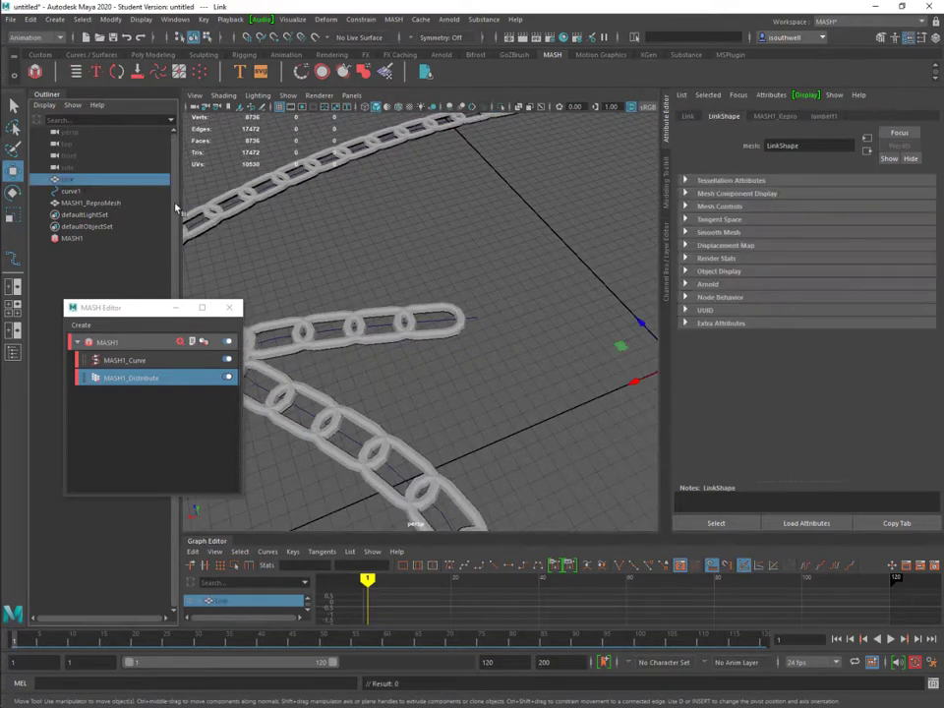
right_click_drag(498, 263, 544, 306, "alt")
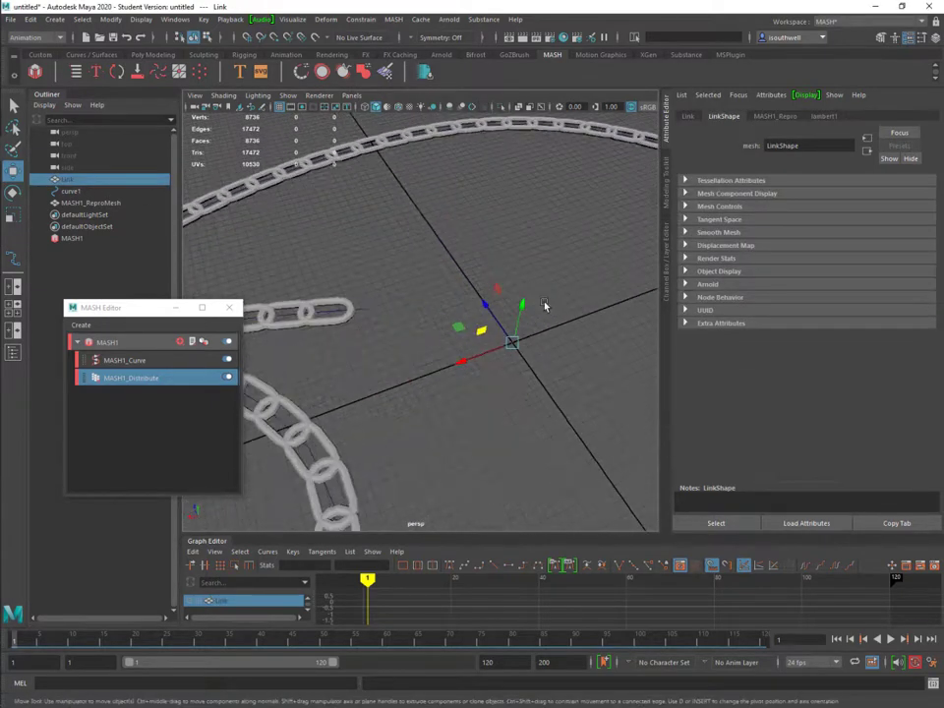
middle_click_drag(544, 306, 475, 313, "alt")
right_click_drag(451, 351, 483, 343, "alt")
middle_click_drag(484, 343, 483, 309, "alt")
left_click_drag(483, 310, 507, 346, "alt")
- Switch the Link mesh to face mode and select all of its faces
right_click_drag(505, 340, 453, 346)
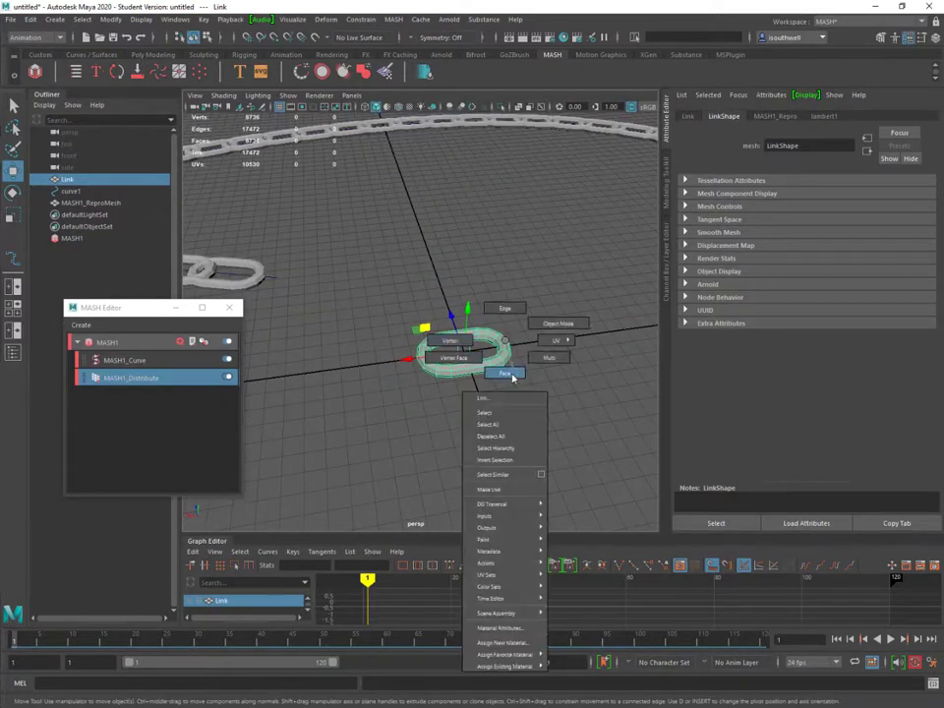
right_click_drag(512, 377, 512, 377)
left_click_drag(379, 398, 561, 305)
left_click_drag(572, 344, 518, 359, "alt")
middle_click_drag(481, 382, 432, 363, "alt")
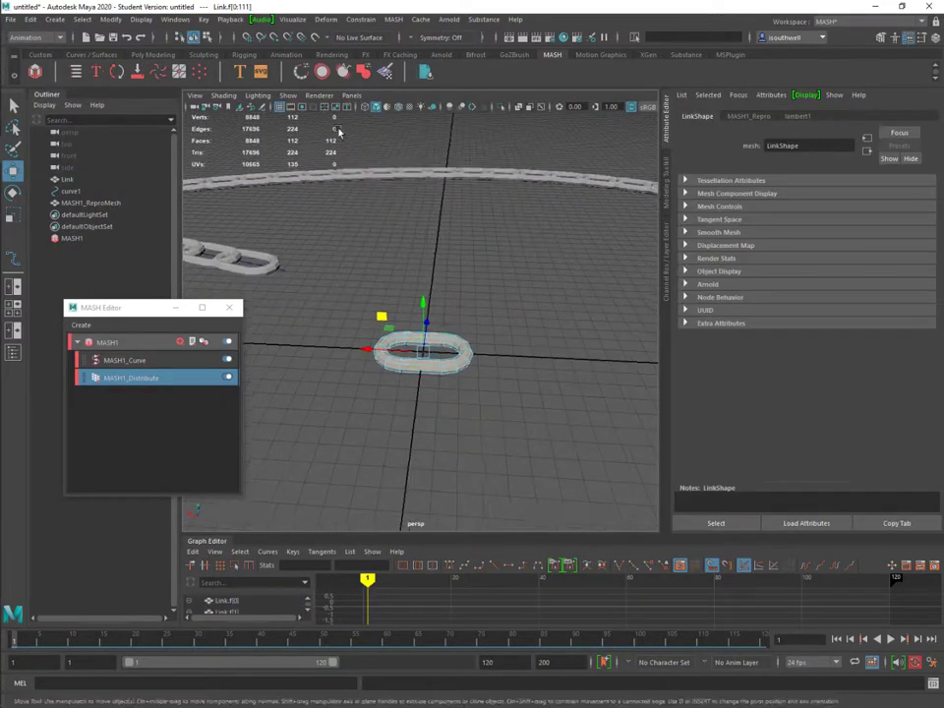
- Duplicate the selected faces within the Link mesh using Duplicate Face with Separate duplicated faces turned off
left_click(99, 56)
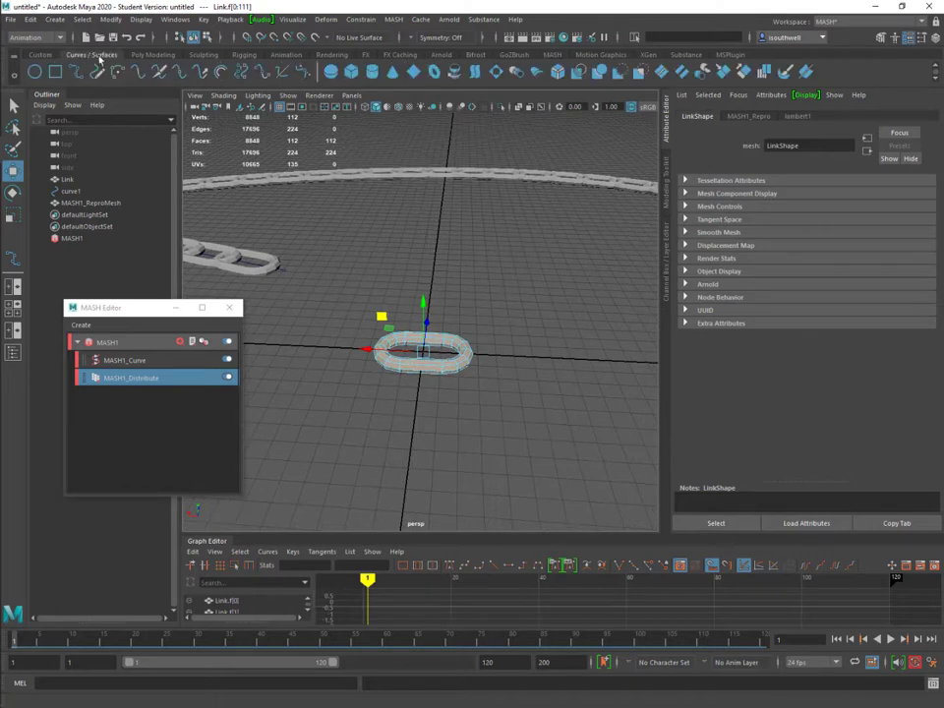
left_click(157, 55)
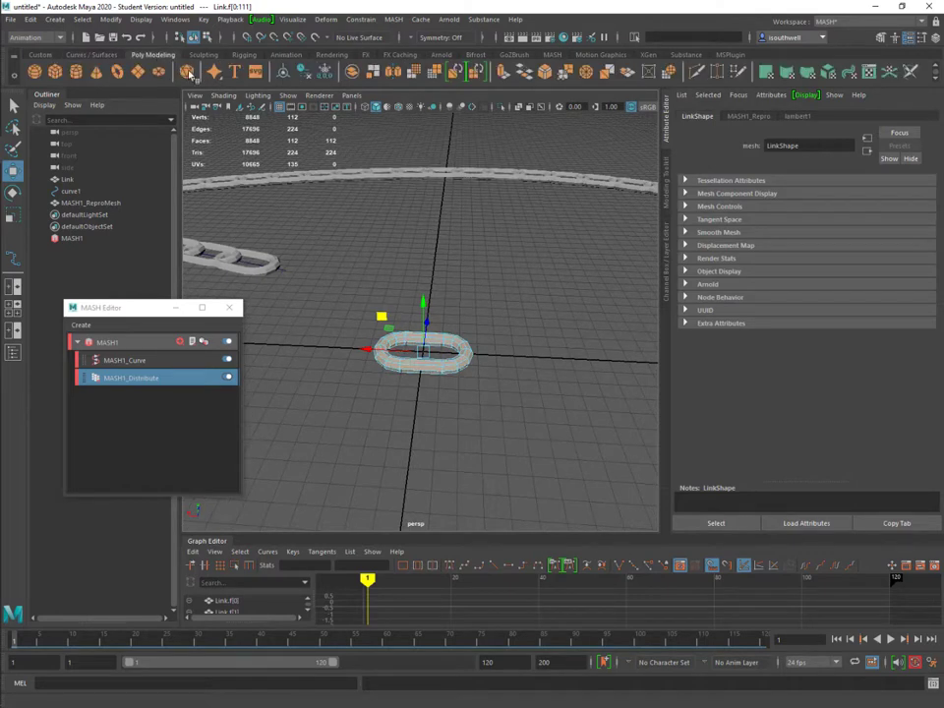
double_click(629, 79)
left_click_drag(400, 247, 512, 222)
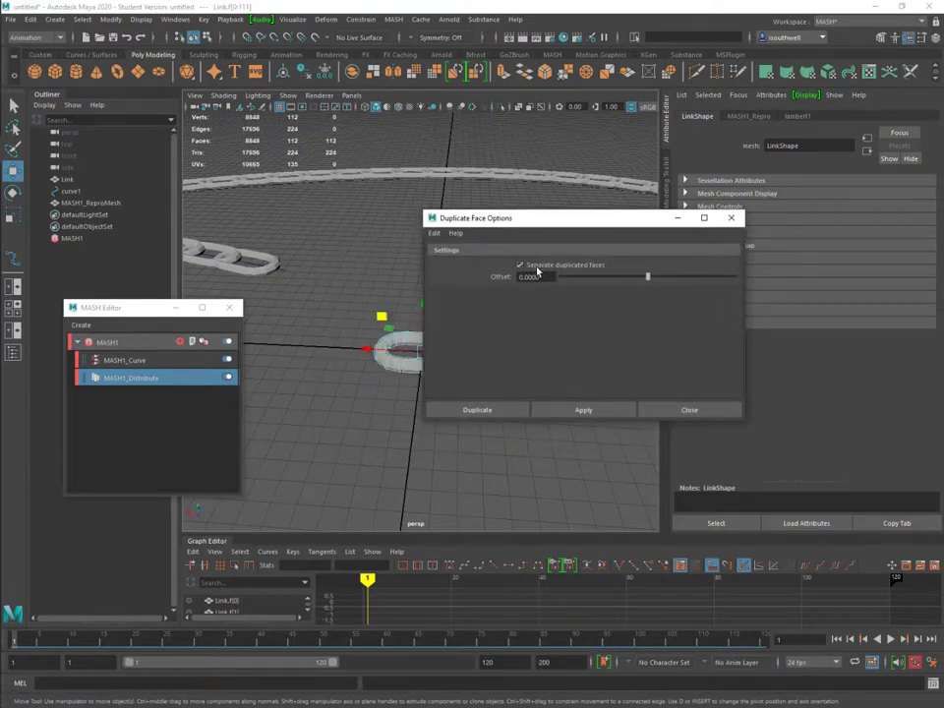
left_click_drag(581, 221, 702, 205)
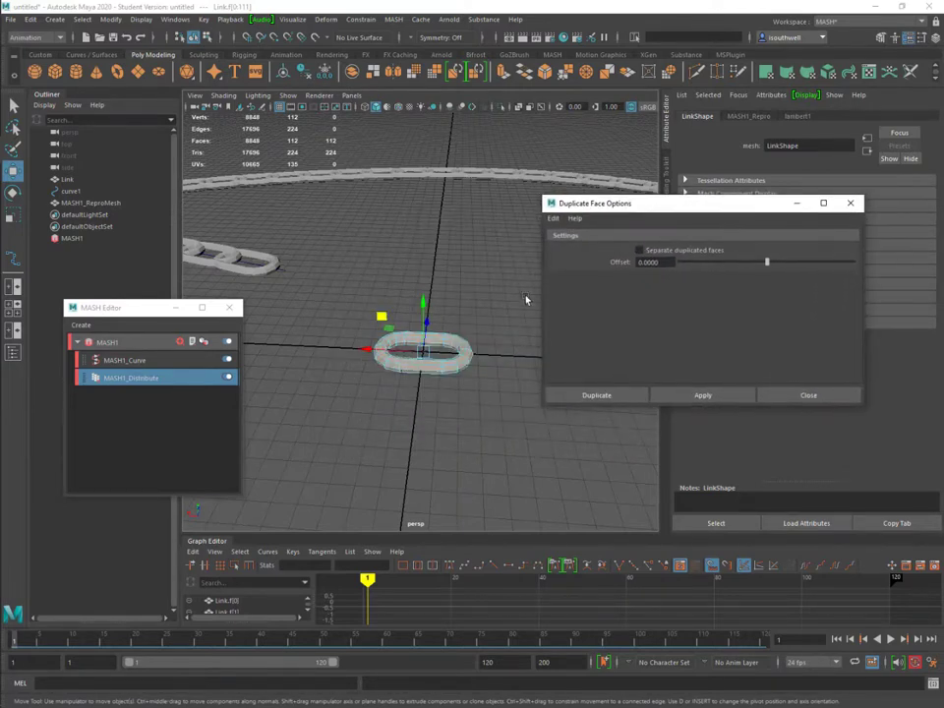
right_click_drag(526, 299, 394, 299, "alt")
left_click_drag(395, 299, 475, 287, "alt")
right_click_drag(476, 287, 398, 295, "alt")
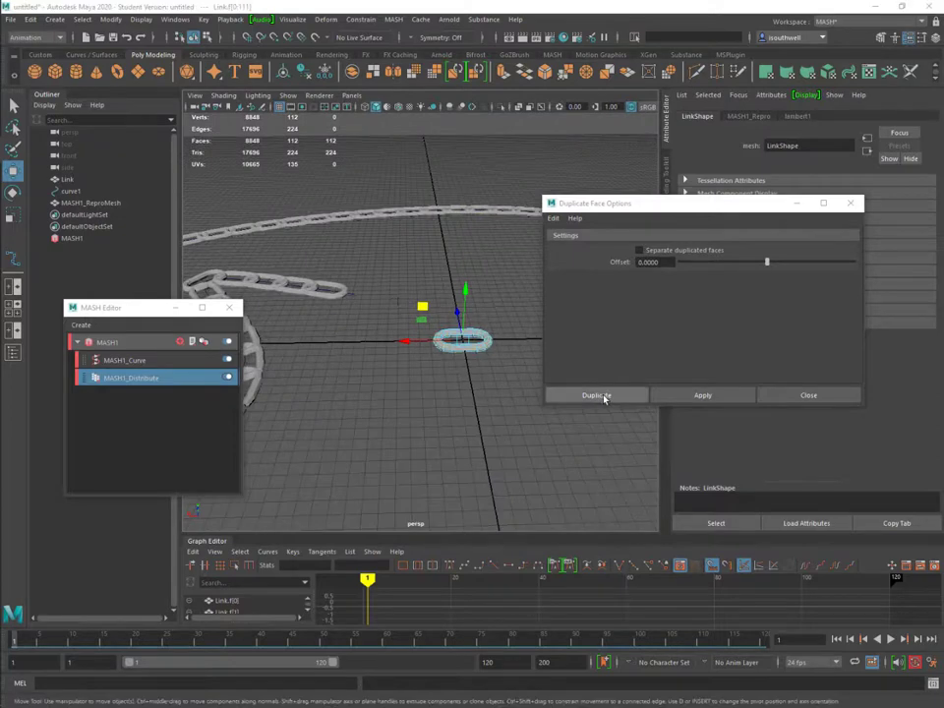
left_click(600, 395)
- Move the duplicated link along X to overlap the original's end and rotate it about its long axis to interlock the two
key("w")
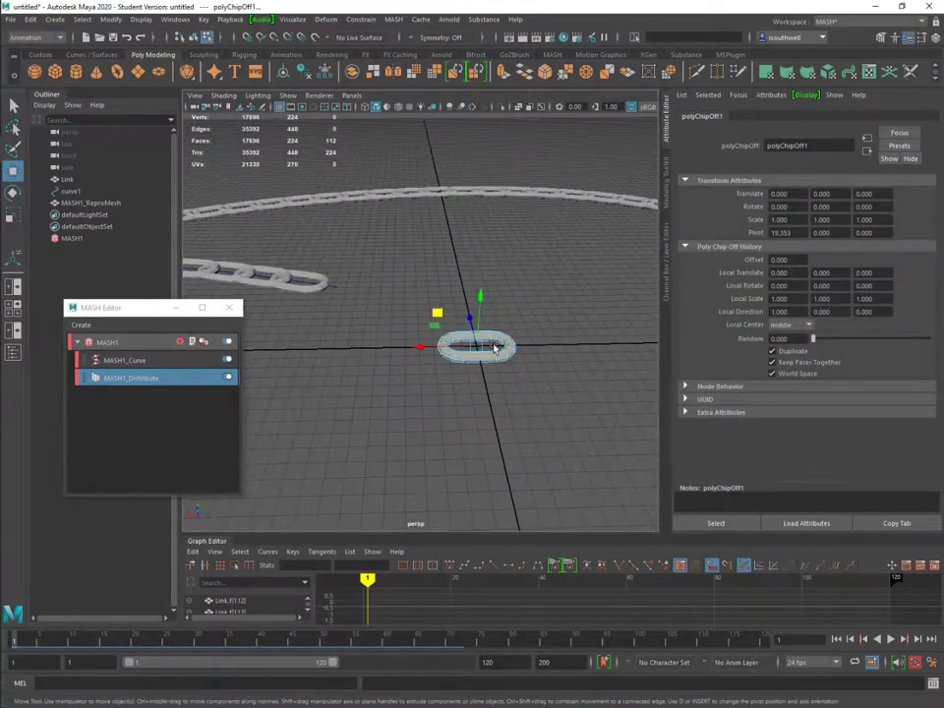
left_click_drag(497, 359, 392, 389, "alt")
key("f")
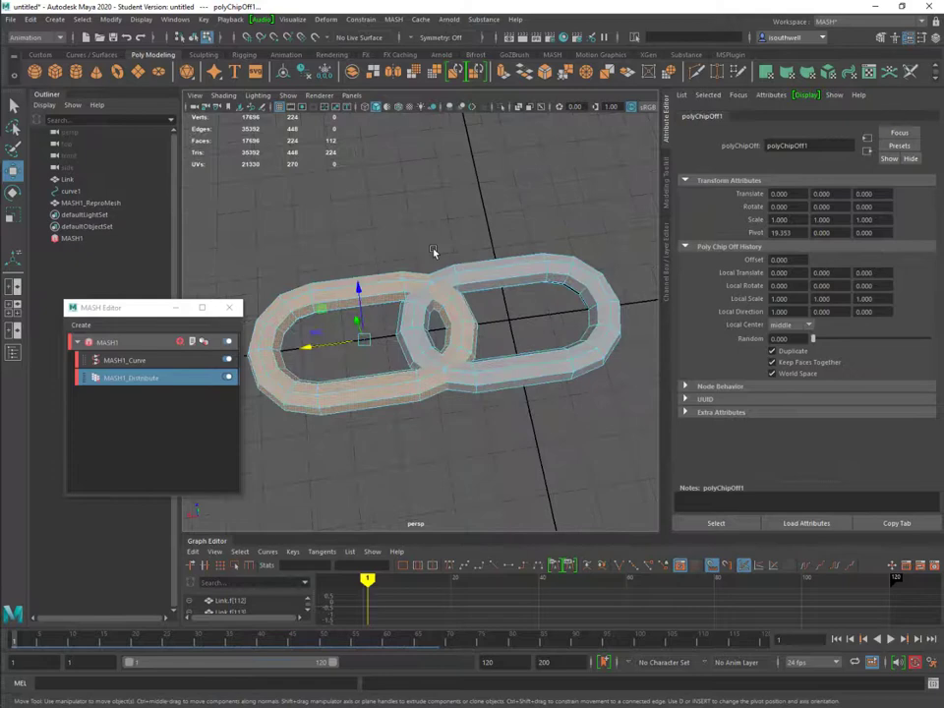
mouse_move(489, 351)
left_mouse_down("alt")
mouse_move(458, 320)
mouse_move(363, 342)
mouse_move(423, 404)
mouse_move(515, 270)
mouse_move(542, 283)
left_mouse_up("alt")
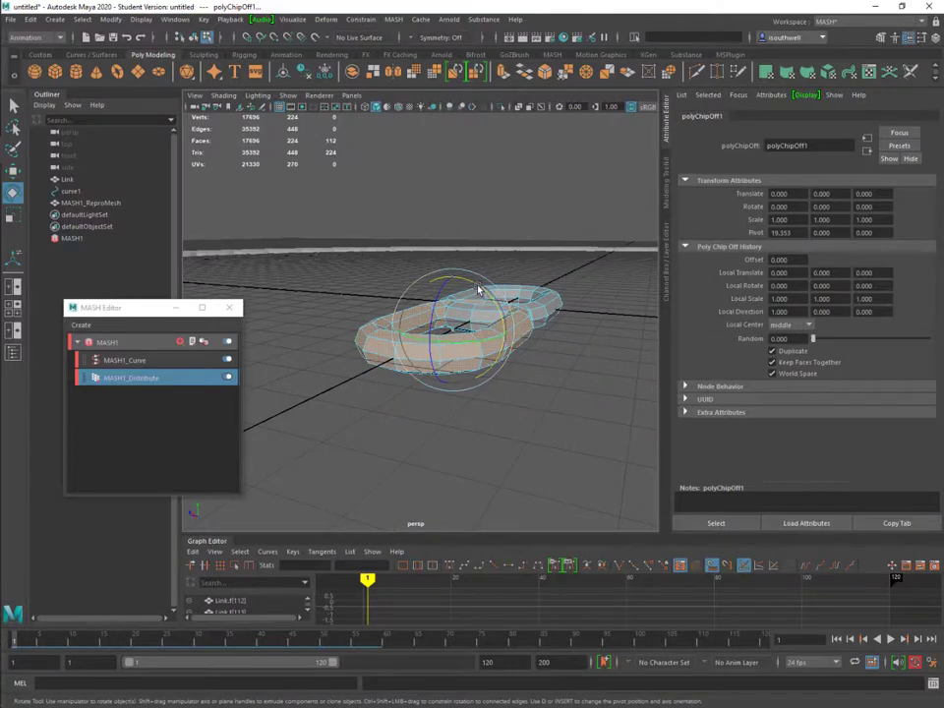
left_click_drag(479, 290, 502, 365)
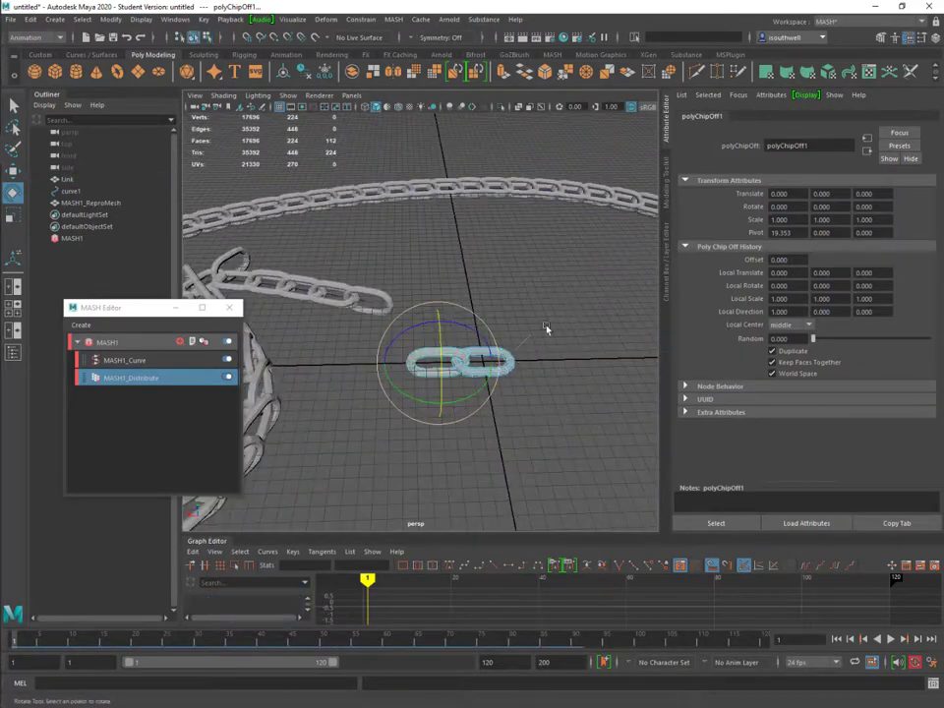
- Return the Link mesh to object mode and center its pivot between the two interlocked links
right_click_drag(547, 328, 551, 326)
scroll(518, 350, "up", 5)
middle_click_drag(521, 349, 359, 296, "alt")
scroll(555, 312, "up", 1)
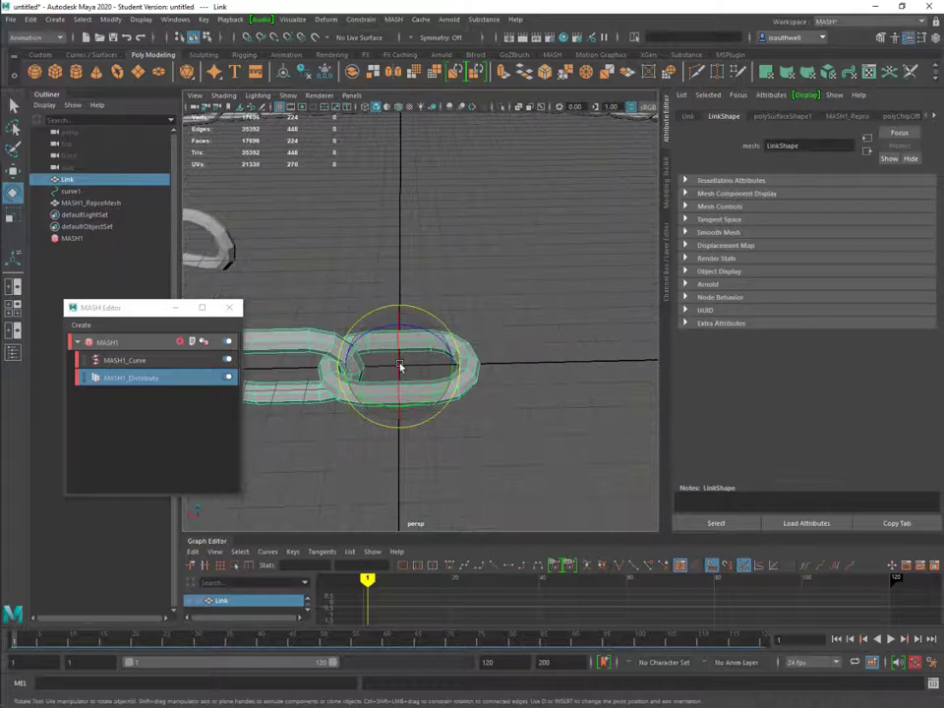
mouse_move(536, 338)
left_mouse_down("alt")
mouse_move(491, 323)
mouse_move(521, 332)
left_mouse_up("alt")
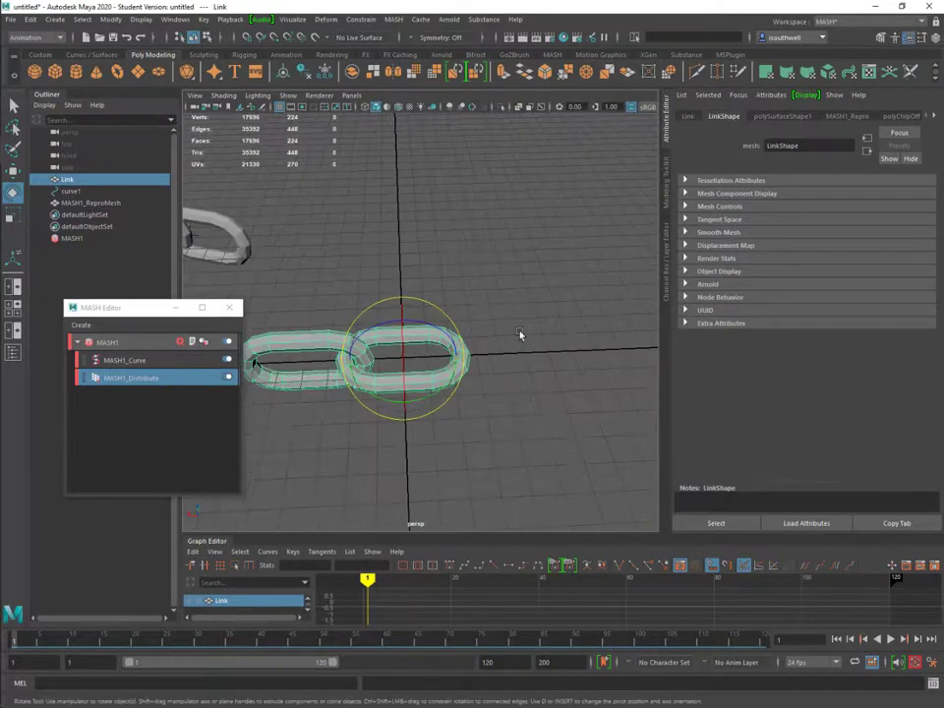
- Move the two-link Link mesh to the origin and delete its history
left_click(39, 55)
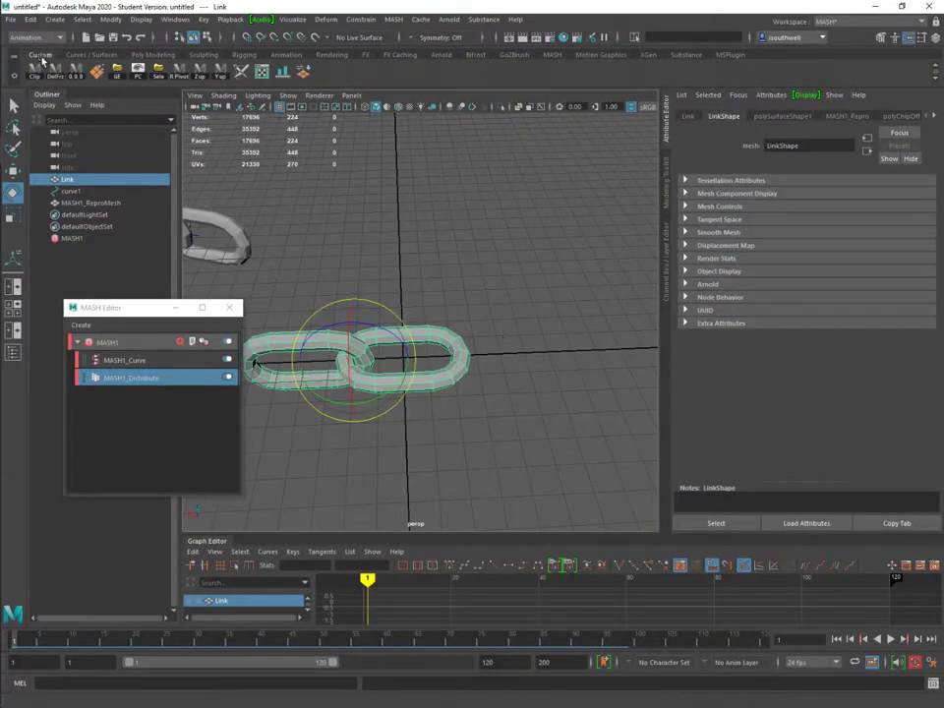
left_click(74, 74)
left_click(56, 74)
scroll(415, 314, "down", 5)
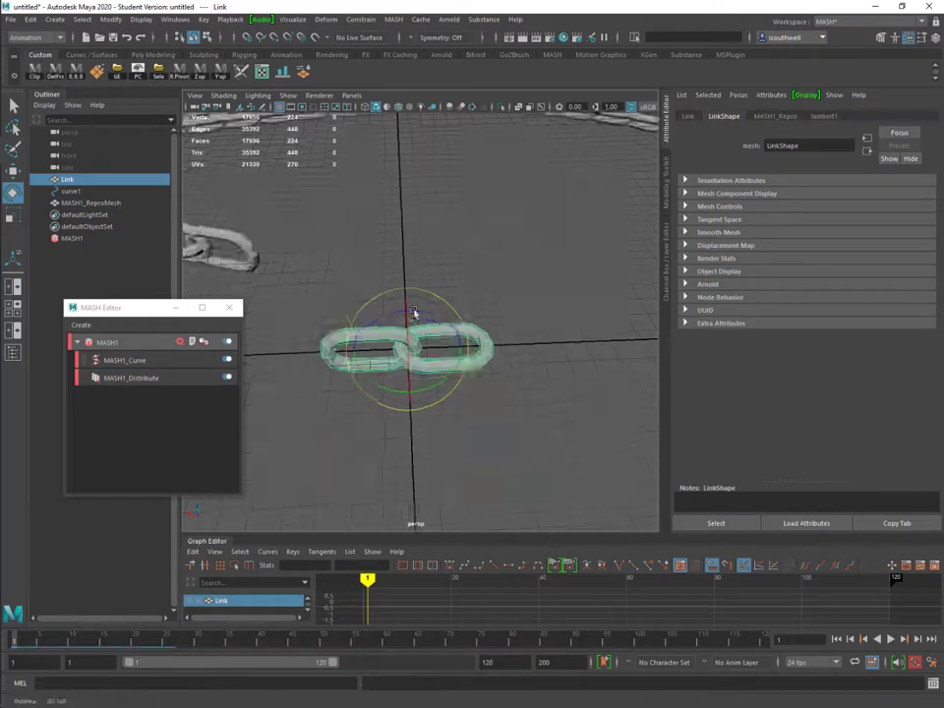
- Set the MASH1_Curve node's Step back to 1.000 for the two-link chain
left_click_drag(277, 305, 422, 255, "alt")
right_click_drag(463, 290, 344, 303, "alt")
middle_click_drag(561, 311, 508, 293, "alt")
scroll(522, 307, "up", 5)
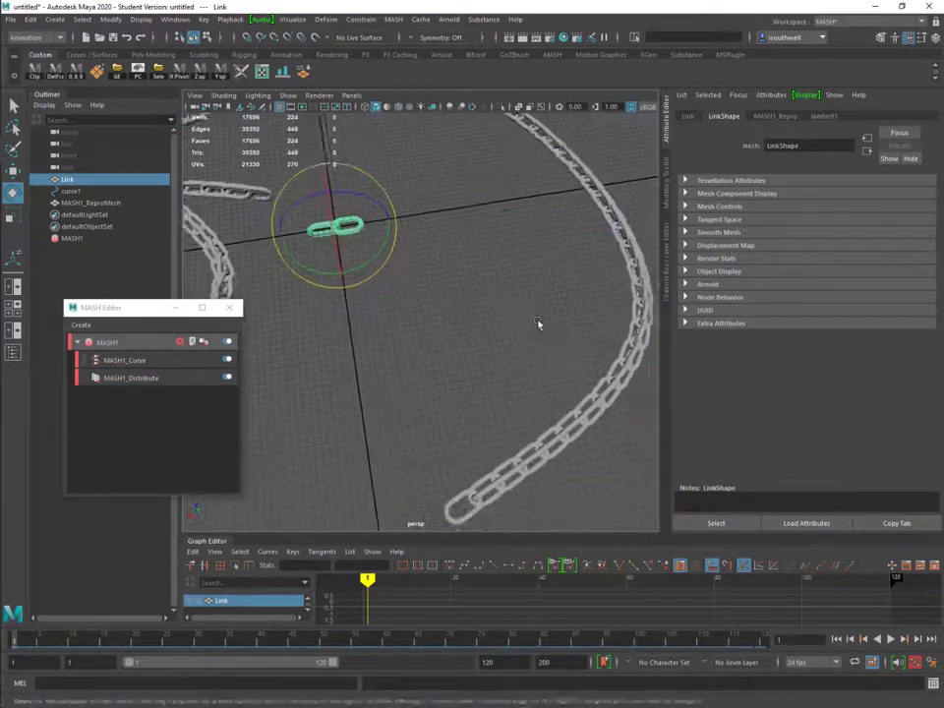
left_click(183, 363)
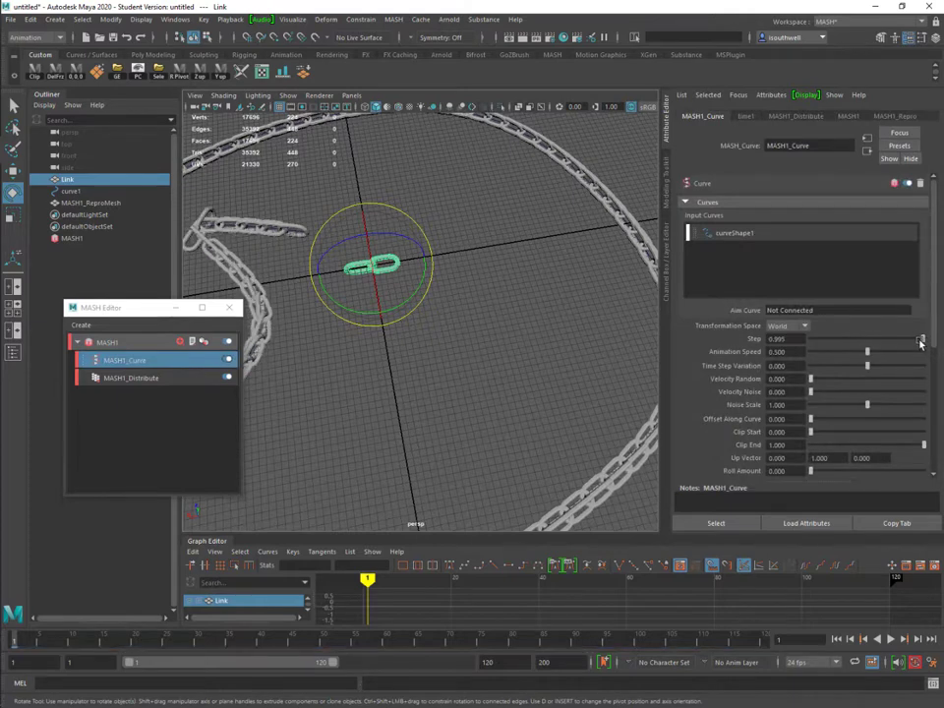
mouse_move(921, 343)
left_mouse_down()
mouse_move(907, 340)
mouse_move(929, 347)
left_mouse_up()
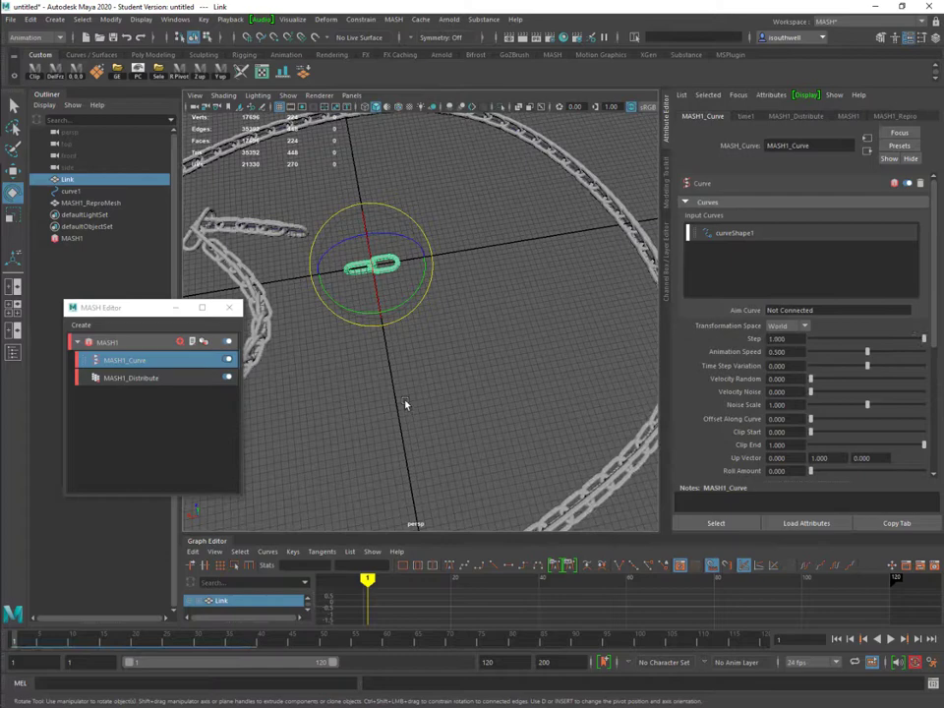
- Set the MASH1_Distribute node's Number of Points to 36 so the link pairs connect without overlapping
left_click(164, 381)
left_click_drag(901, 204, 864, 207)
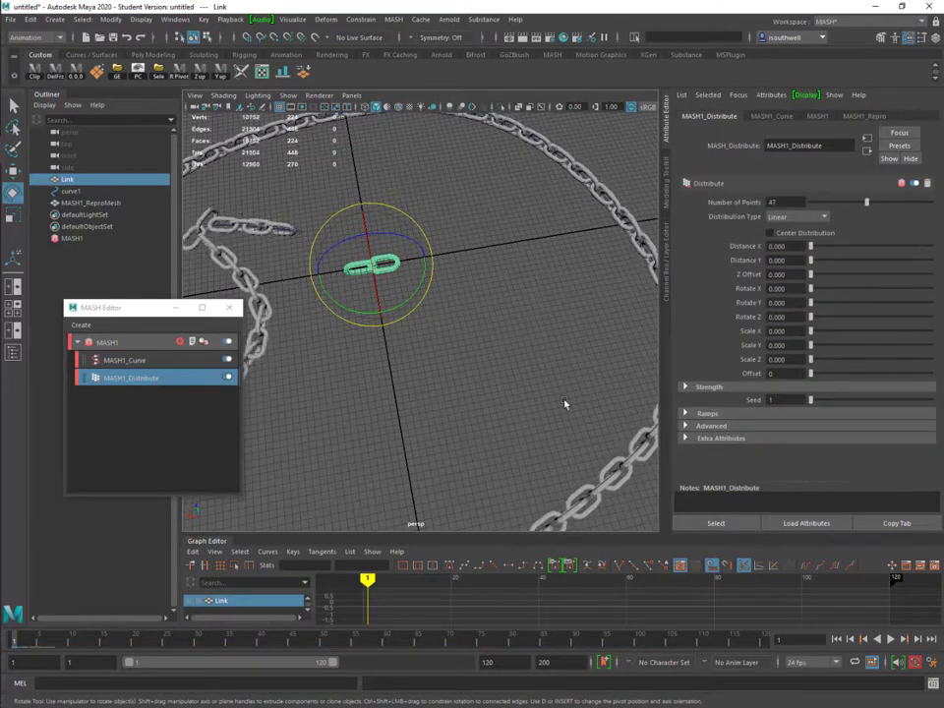
middle_click_drag(565, 402, 476, 249, "alt")
right_click_drag(477, 249, 522, 295, "alt")
left_click_drag(522, 295, 521, 326, "alt")
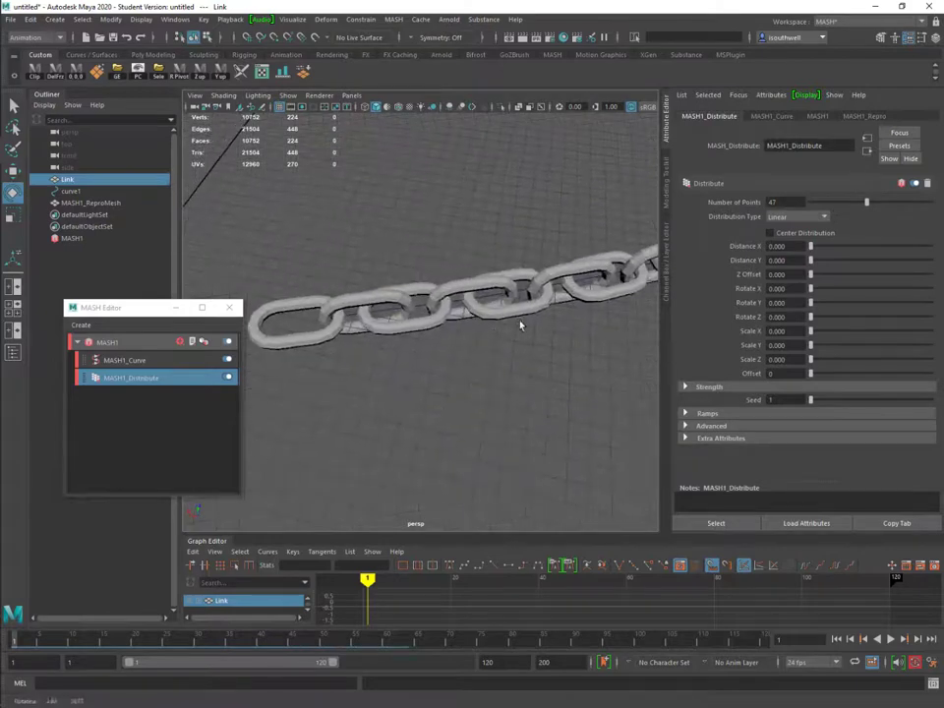
mouse_move(866, 200)
left_mouse_down()
mouse_move(847, 205)
mouse_move(863, 213)
left_mouse_up()
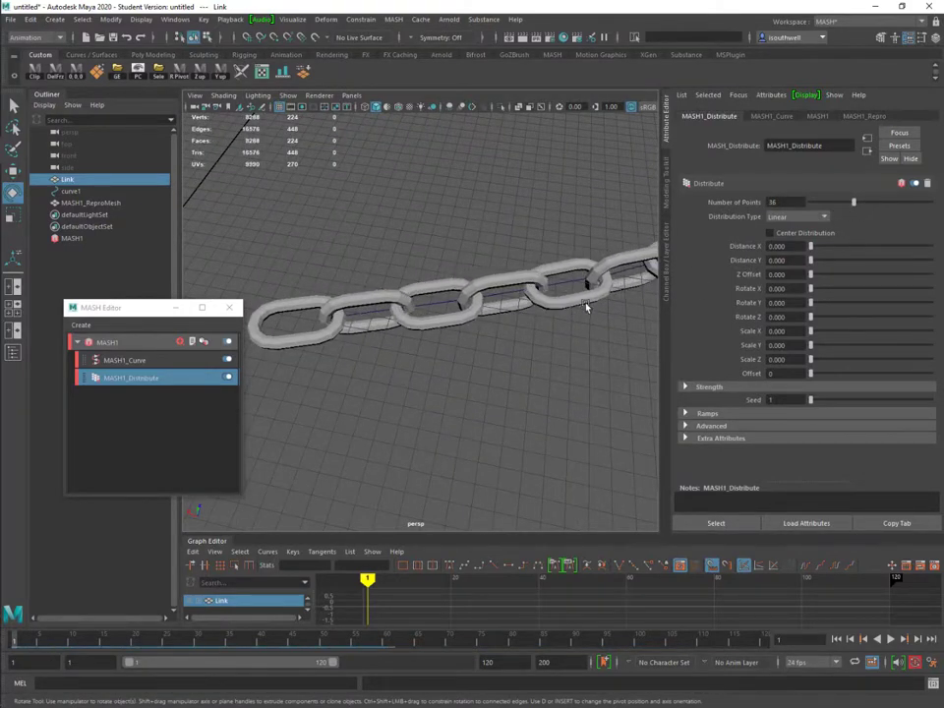
- Switch curve1 to control vertex mode near the sharp bend at its inner end
right_click_drag(586, 307, 462, 354, "alt")
mouse_move(461, 354)
left_mouse_down("alt")
mouse_move(402, 309)
mouse_move(459, 340)
left_mouse_up("alt")
right_click_drag(458, 341, 401, 341, "alt")
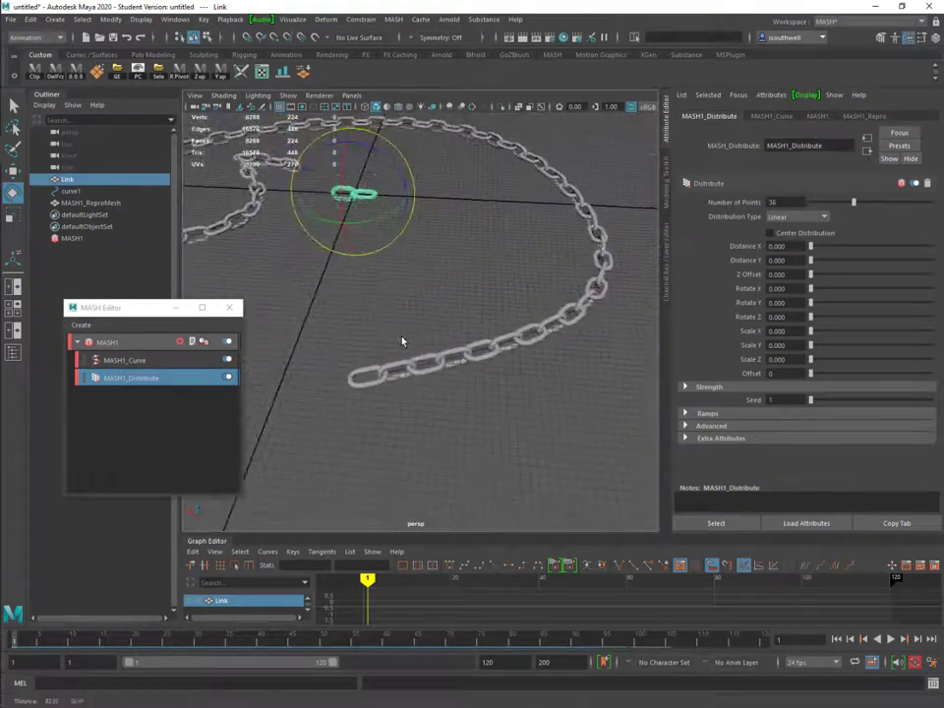
left_click_drag(402, 342, 361, 331, "alt")
right_click_drag(361, 331, 454, 319, "alt")
middle_click_drag(453, 319, 487, 327, "alt")
left_click_drag(487, 327, 473, 312, "alt")
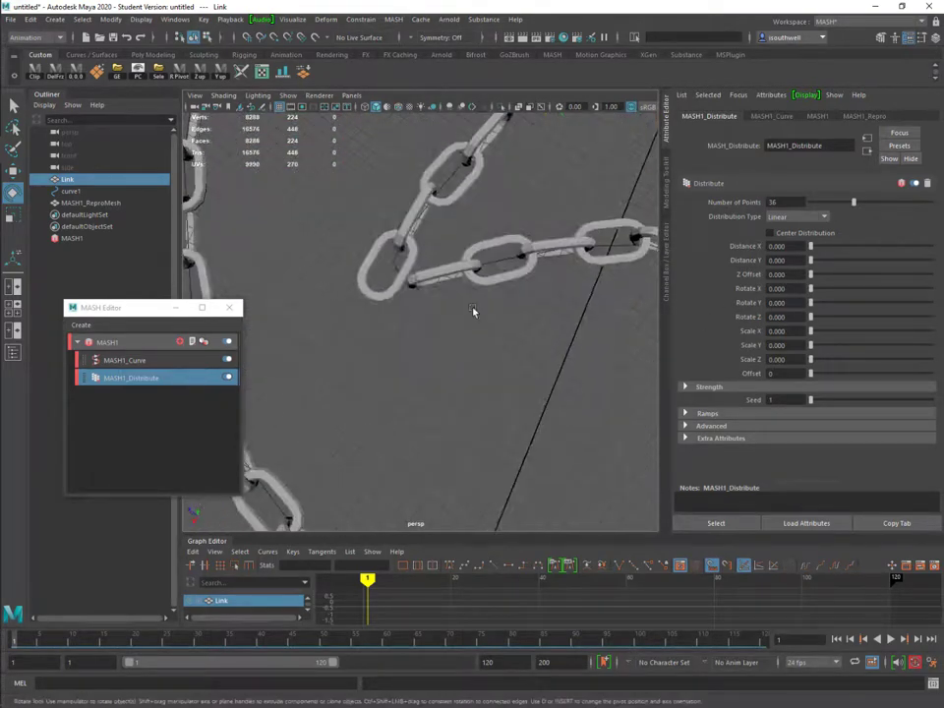
left_click(501, 261)
right_click_drag(505, 261, 433, 263)
right_click_drag(425, 266, 347, 273, "alt")
middle_click_drag(347, 272, 370, 274, "alt")
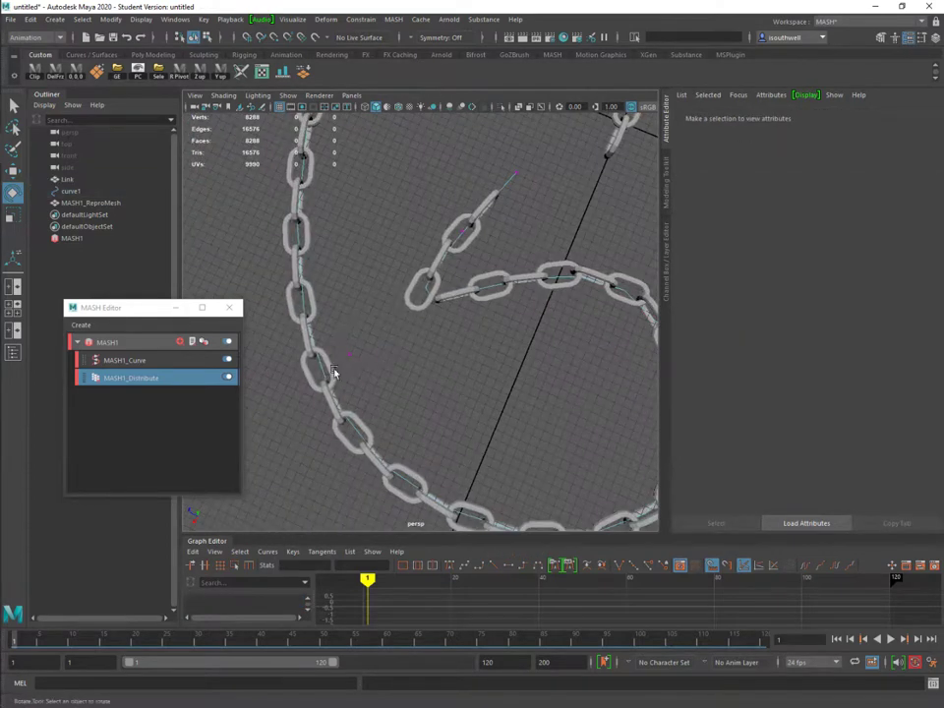
- Move control vertices of curve1 around its inner loop to reshape the chain's tight bend
key("w")
left_click(348, 355)
left_click_drag(301, 383, 513, 220)
right_click_drag(589, 254, 543, 310, "alt")
middle_click_drag(543, 310, 444, 312, "alt")
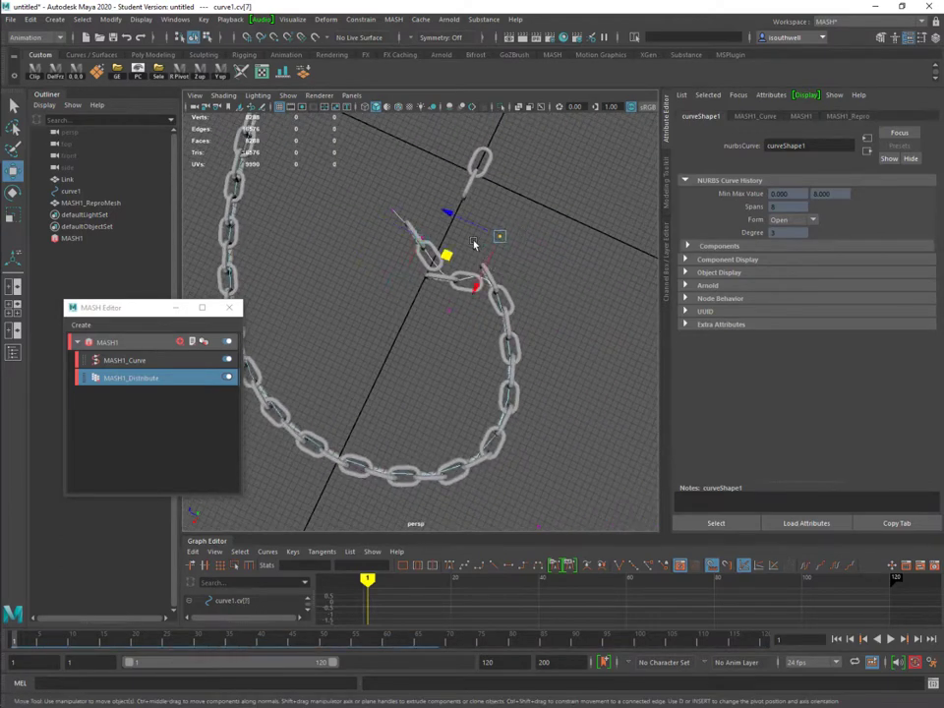
mouse_move(474, 244)
left_mouse_down()
mouse_move(498, 255)
mouse_move(516, 323)
mouse_move(530, 327)
mouse_move(471, 257)
left_mouse_up()
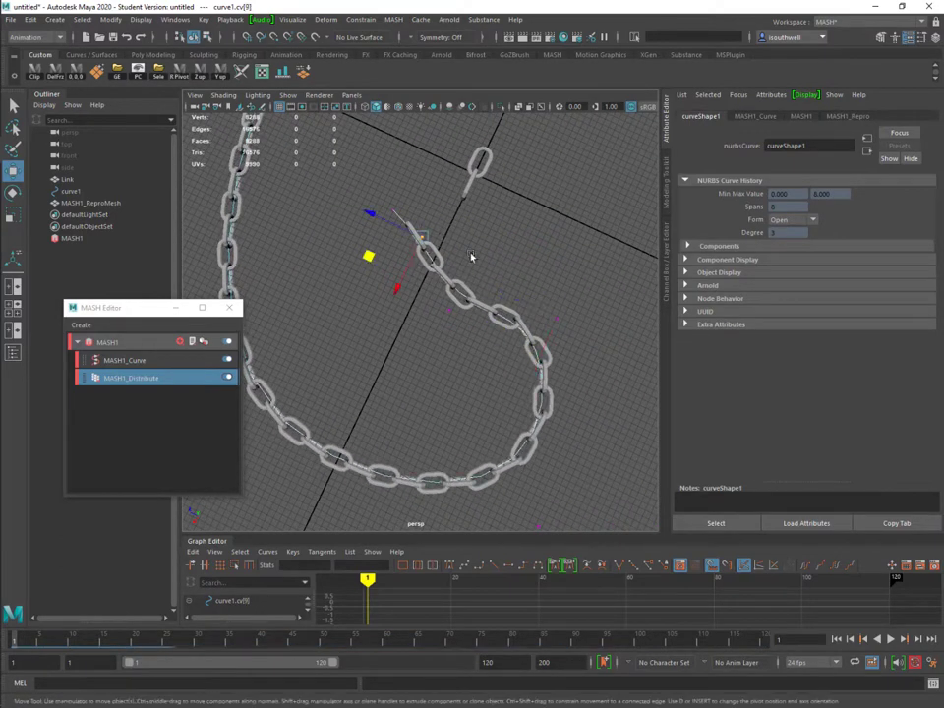
- Remove surplus control vertices near the inner end of curve1 to smooth the sharp bend
left_click(460, 325)
left_click(424, 343)
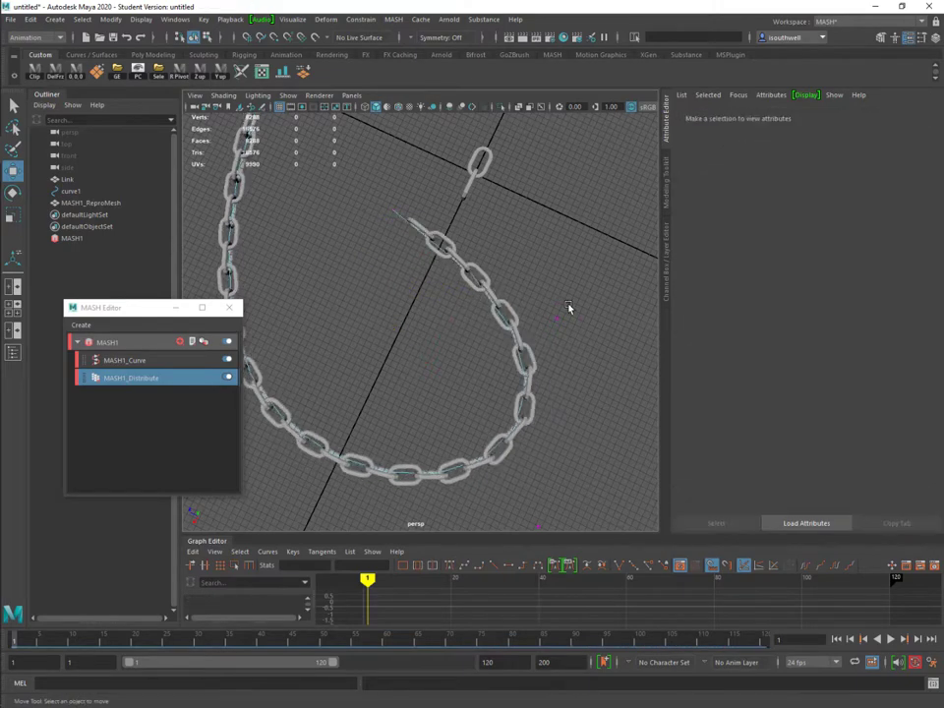
key("ctrl+z")
key("ctrl+z")
key("ctrl+z")
key("ctrl+z")
- Move the last control vertex of curve1 to reposition the inner end of the chain
right_click_drag(550, 314, 394, 311, "alt")
middle_click_drag(394, 312, 407, 325, "alt")
left_click_drag(441, 229, 386, 294)
left_click_drag(496, 320, 404, 168, "alt")
left_click_drag(364, 270, 362, 192)
left_click_drag(421, 225, 190, 122, "alt")
middle_click_drag(190, 120, 555, 382)
left_click_drag(556, 382, 330, 206)
left_click_drag(423, 226, 395, 330, "alt")
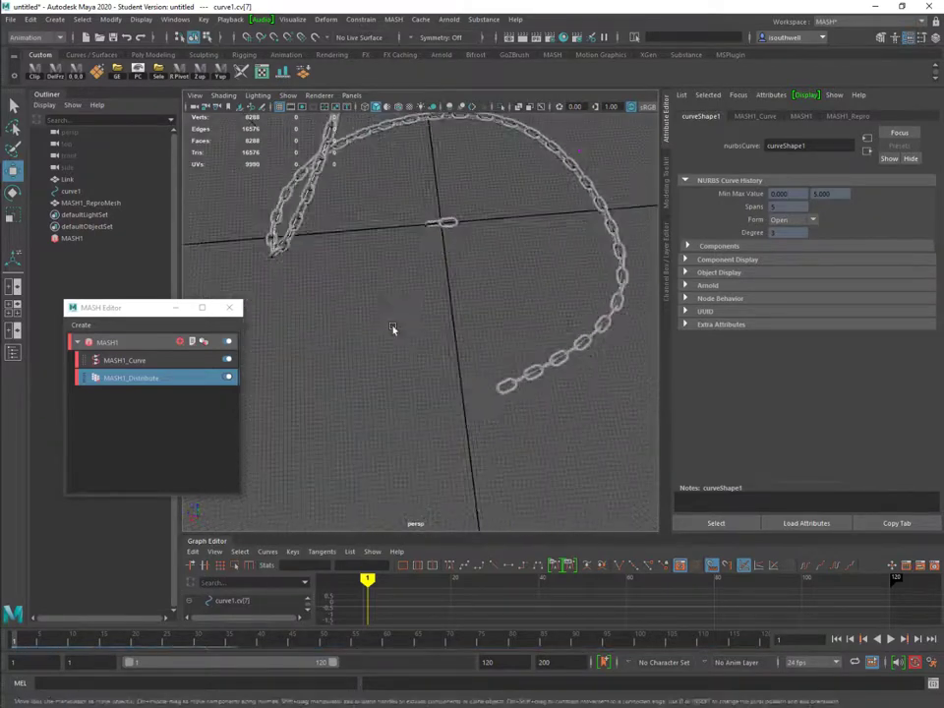
- Stretch the chain by moving the first control vertex of curve1 outward, undoing the last move
middle_click_drag(433, 384, 394, 344, "alt")
left_click_drag(395, 343, 349, 337, "alt")
left_click_drag(440, 333, 466, 370)
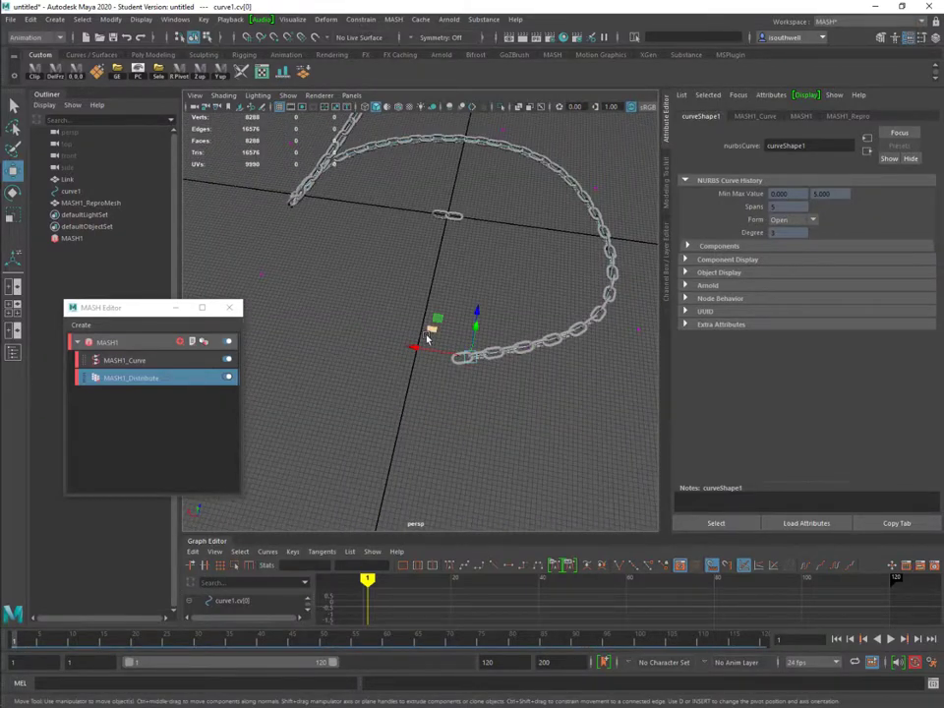
left_click_drag(439, 321, 129, 307)
middle_click_drag(362, 313, 569, 313, "alt")
right_click_drag(334, 310, 561, 310, "alt")
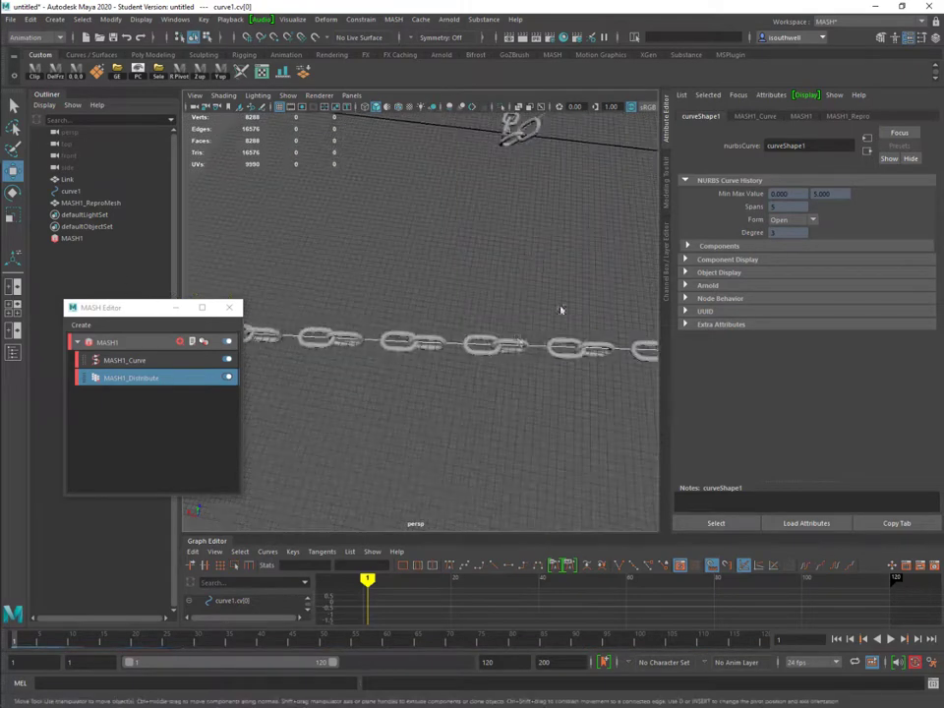
key("ctrl+z")
key("ctrl+z")
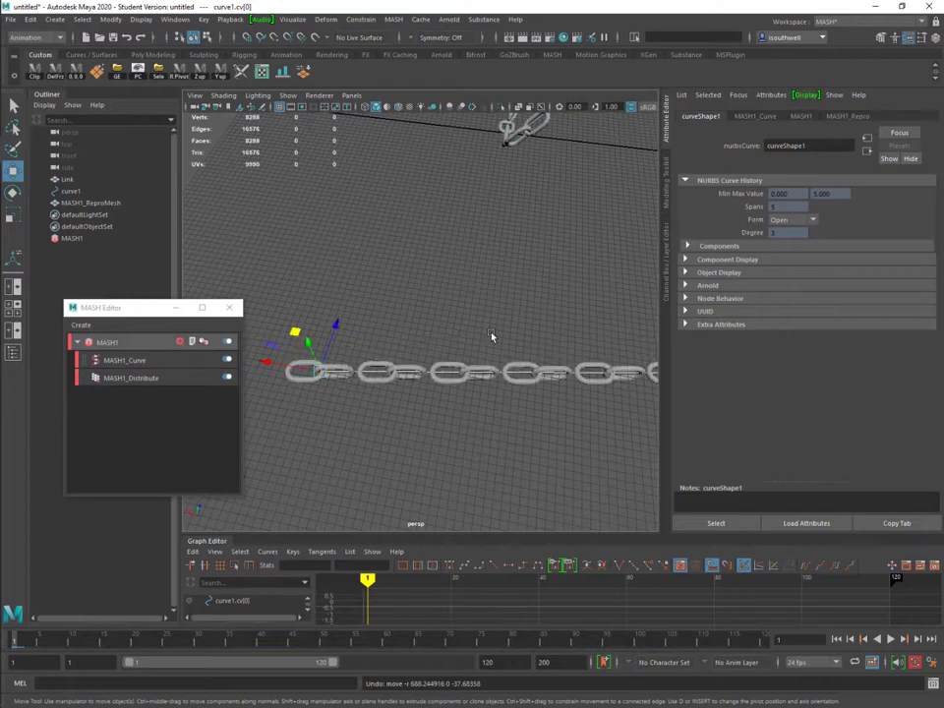
- Raise the number of points on MASH1_Distribute to 39 to close the gaps between the chain links
middle_click_drag(517, 341, 406, 339, "alt")
left_click_drag(445, 335, 532, 334, "alt")
left_click_drag(363, 306, 334, 315, "alt")
left_click(135, 378)
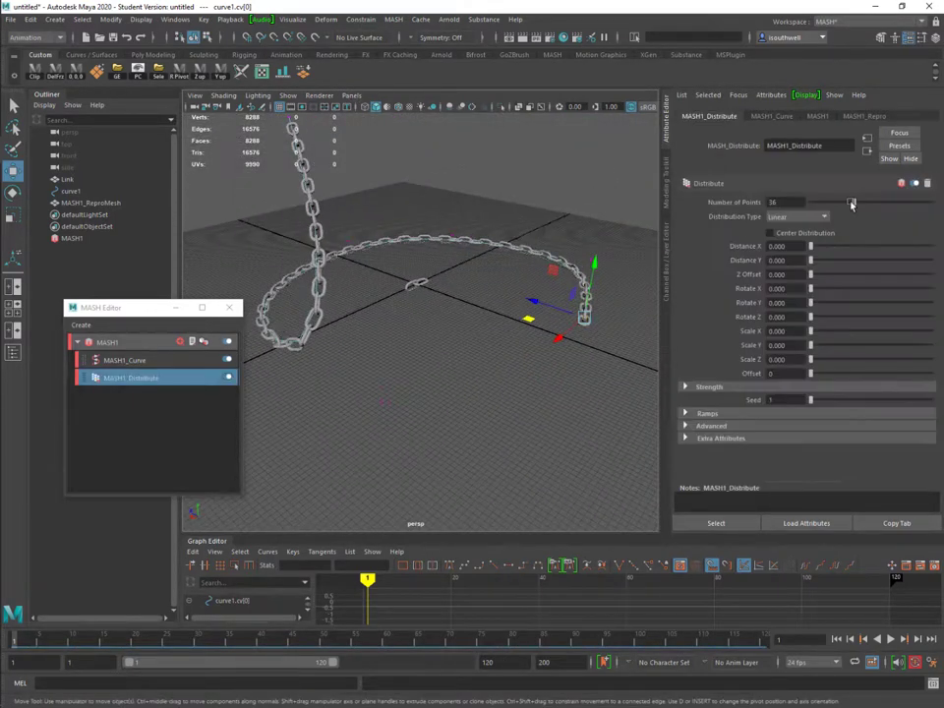
mouse_move(852, 203)
left_mouse_down()
mouse_move(869, 204)
mouse_move(858, 204)
left_mouse_up()
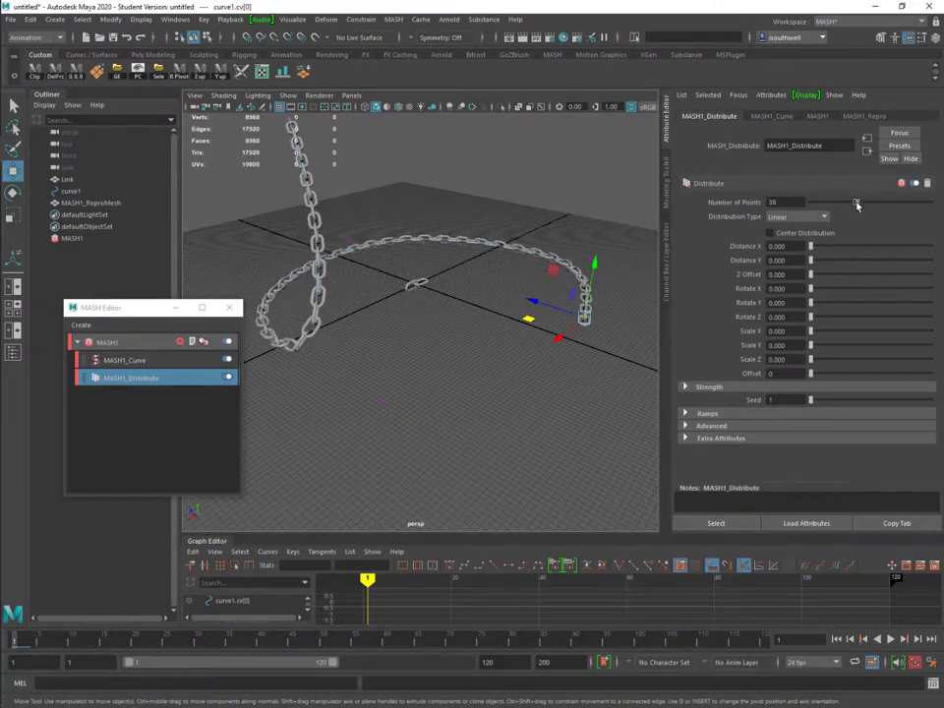
- Scale the source Link mesh down uniformly to about 0.53 of its size
left_click_drag(536, 290, 398, 300, "alt")
middle_click_drag(536, 327, 436, 304, "alt")
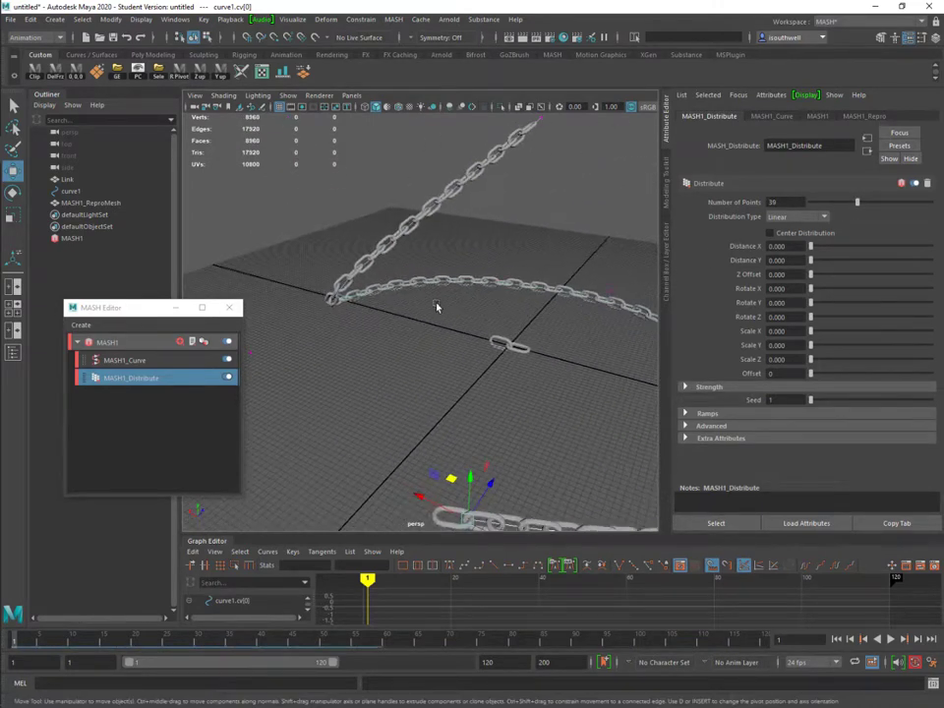
left_click_drag(506, 324, 562, 330, "alt")
left_click(486, 317)
middle_click_drag(560, 280, 548, 291)
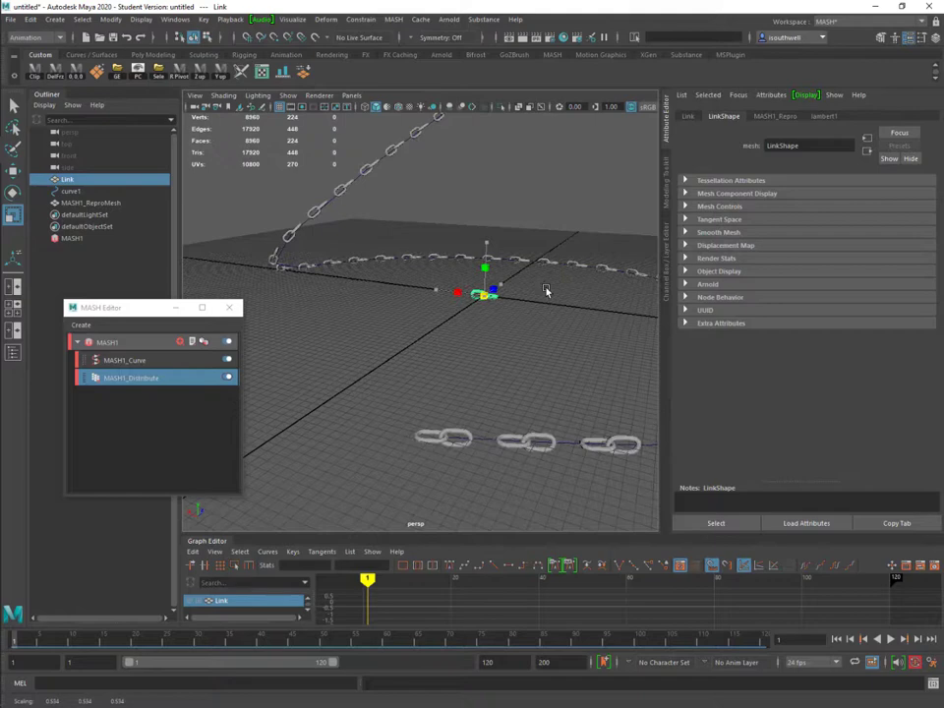
- Set the number of points on MASH1_Distribute to 65 so the smaller links interlock along the curve
left_click(171, 361)
left_click(181, 379)
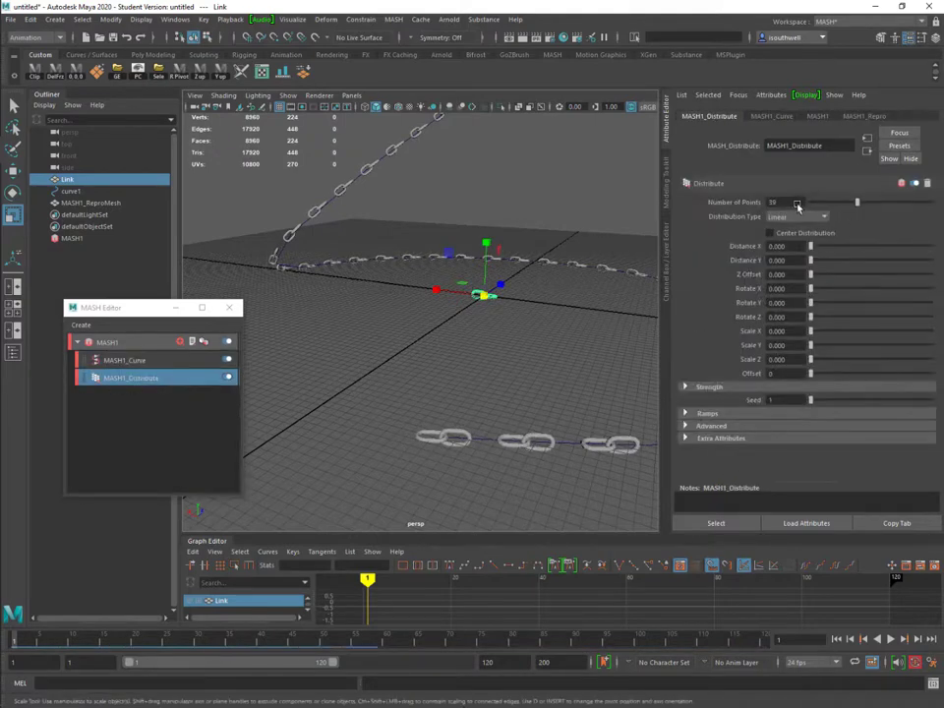
left_click_drag(859, 203, 888, 205)
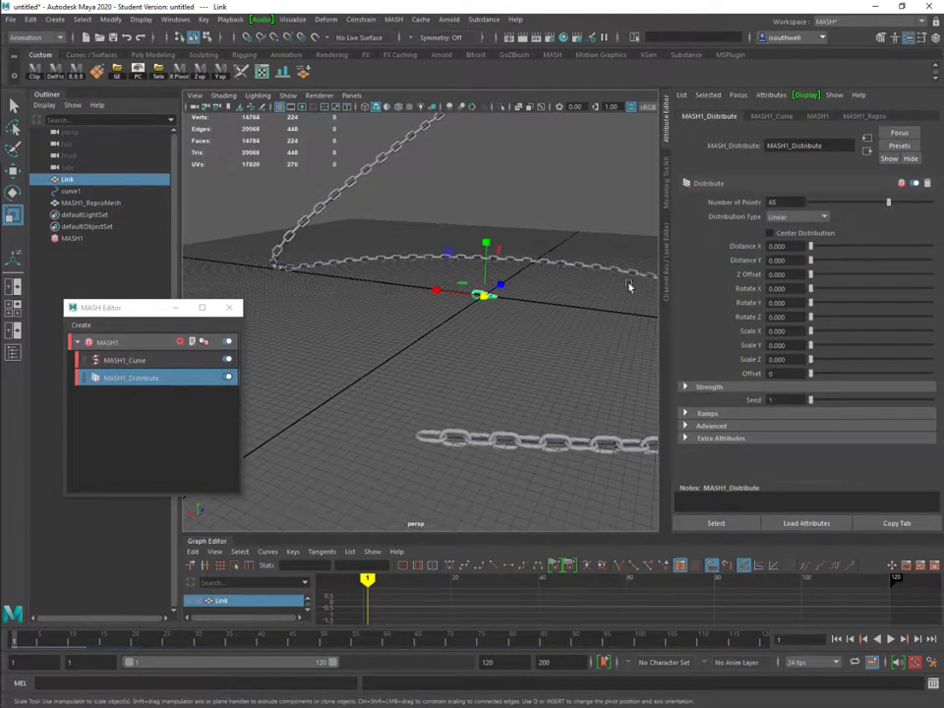
- Duplicate MASH1_ReproMesh and move the copy along its Z axis, clear of the original chain
left_click_drag(630, 286, 596, 321, "alt")
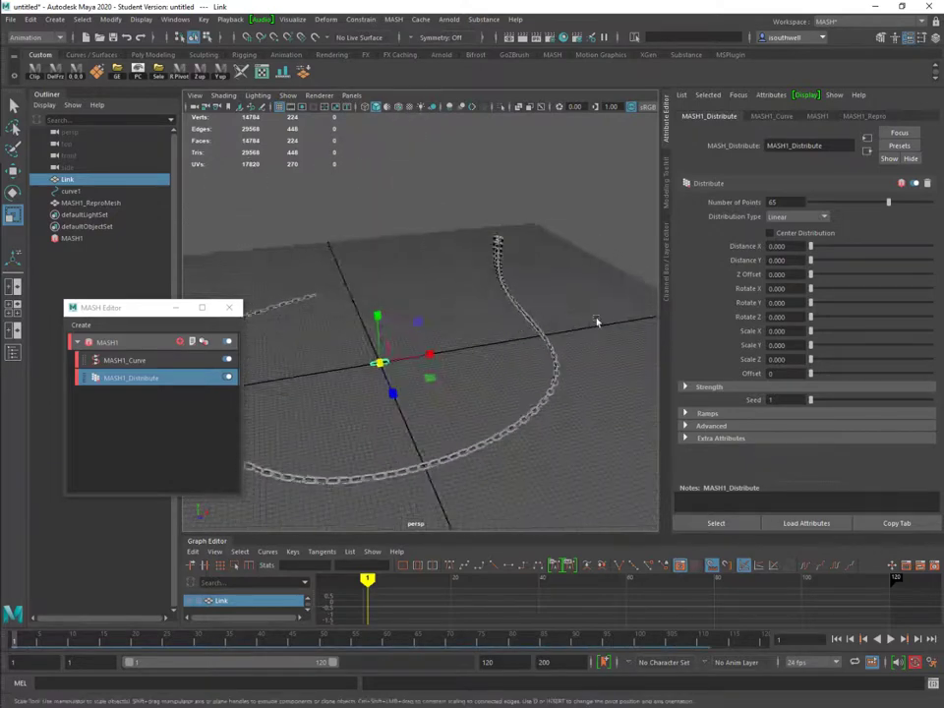
left_click(510, 293)
left_click_drag(489, 295, 444, 384, "alt")
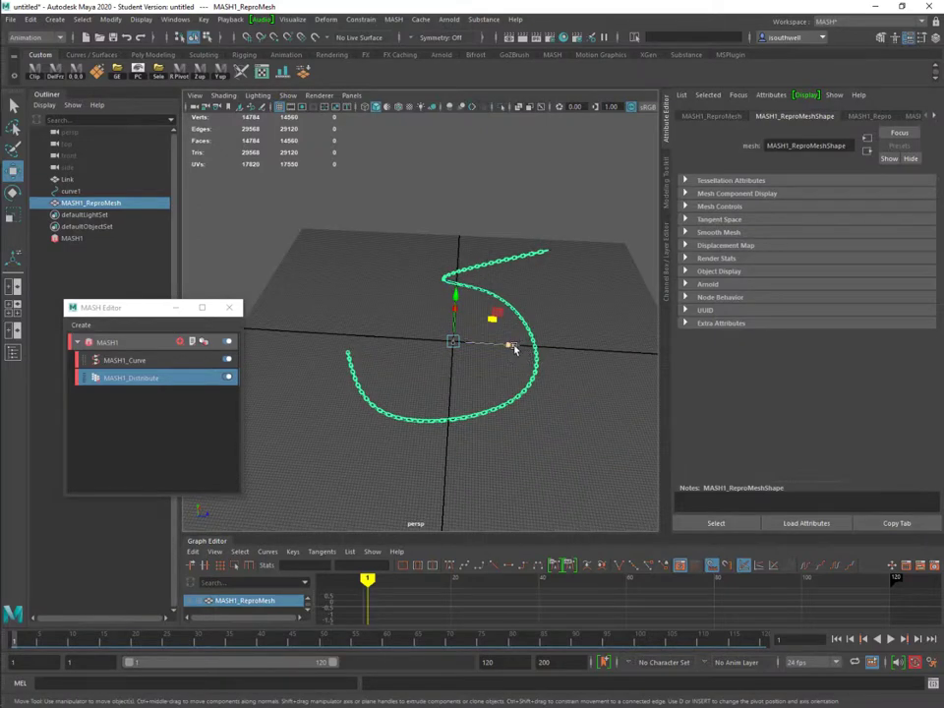
left_click_drag(513, 348, 350, 357, "shift")
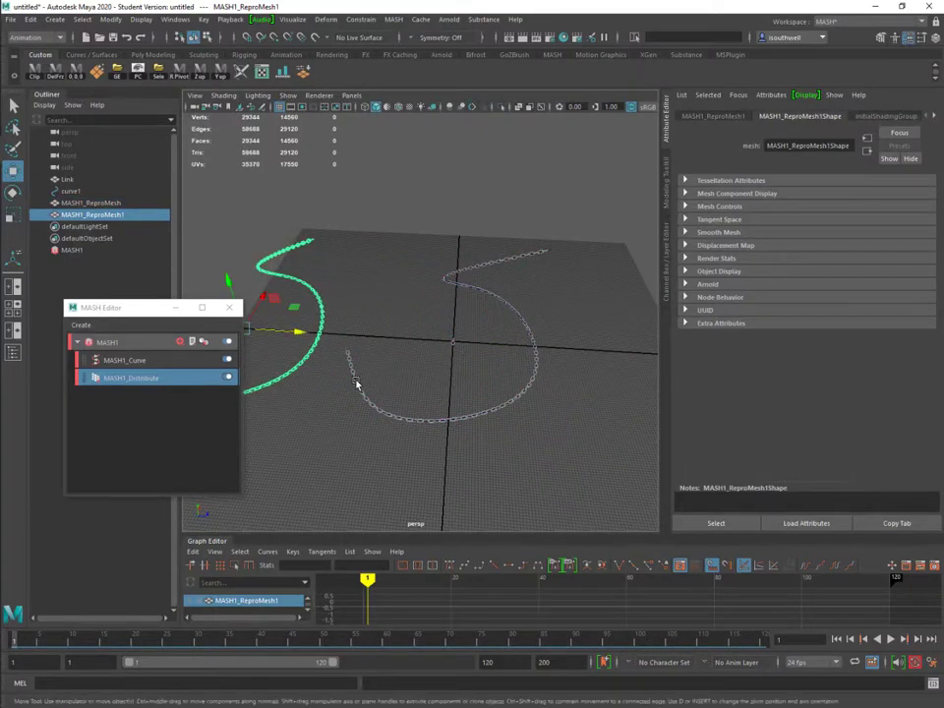
- Move the control vertex of curve1 near the sharp bend to reshape the original chain independently of its copy
left_click(372, 396)
left_click(502, 331)
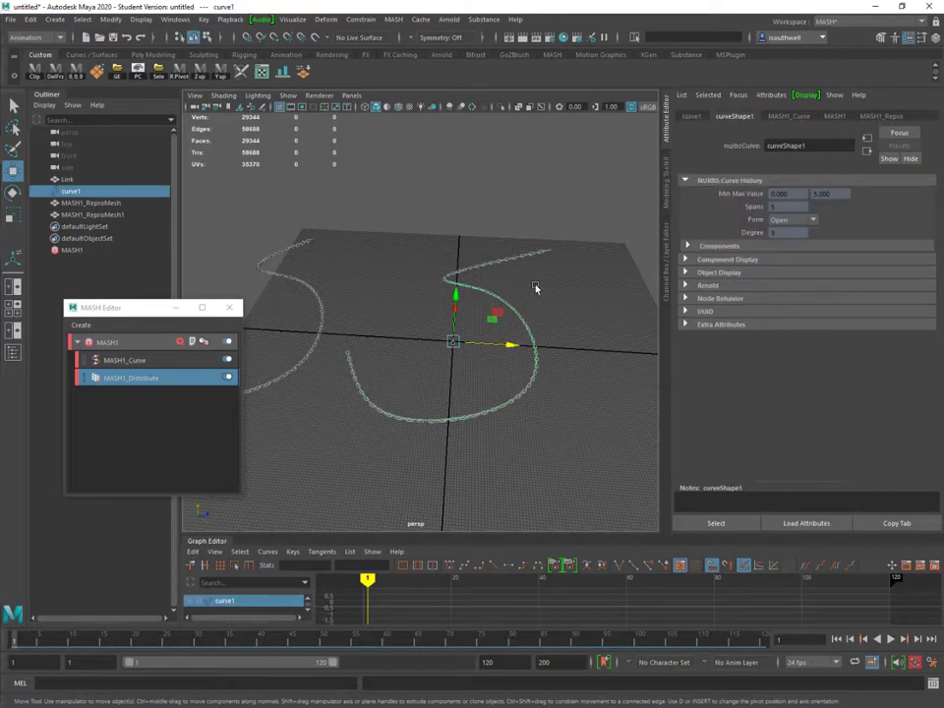
right_click_drag(536, 287, 431, 281)
left_click_drag(373, 308, 447, 179)
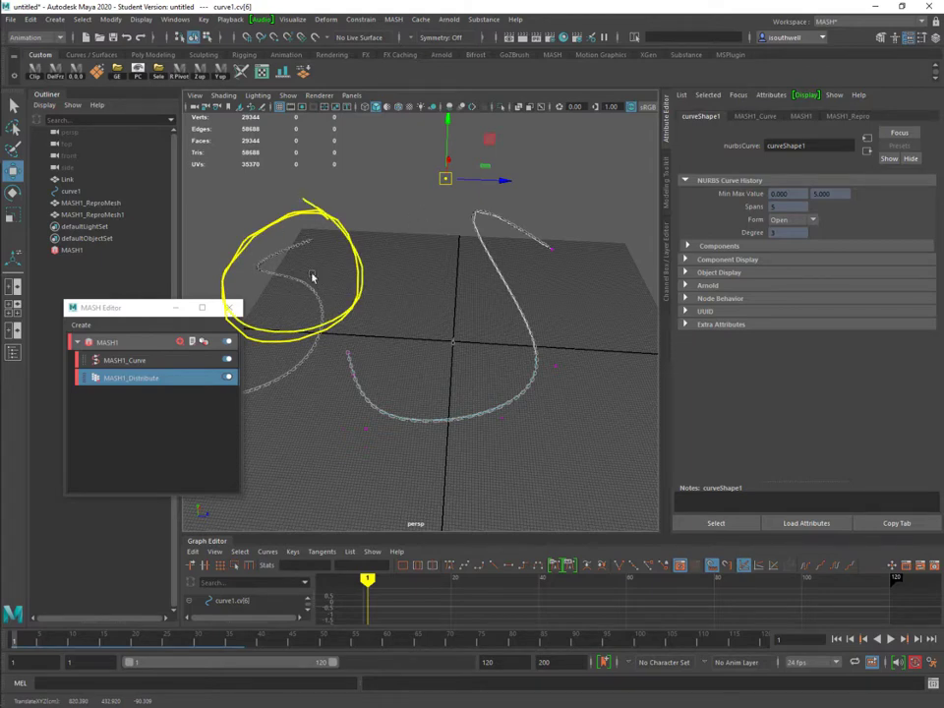
mouse_move(464, 321)
left_mouse_down("alt")
mouse_move(464, 295)
mouse_move(339, 280)
mouse_move(442, 295)
mouse_move(500, 285)
mouse_move(413, 327)
mouse_move(501, 349)
mouse_move(478, 378)
left_mouse_up("alt")
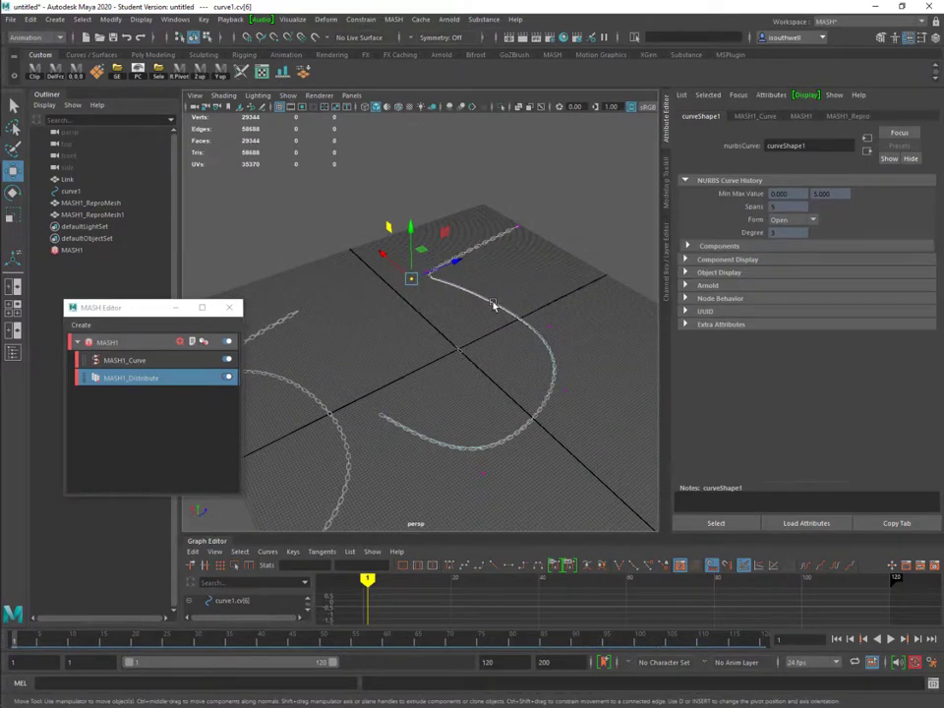